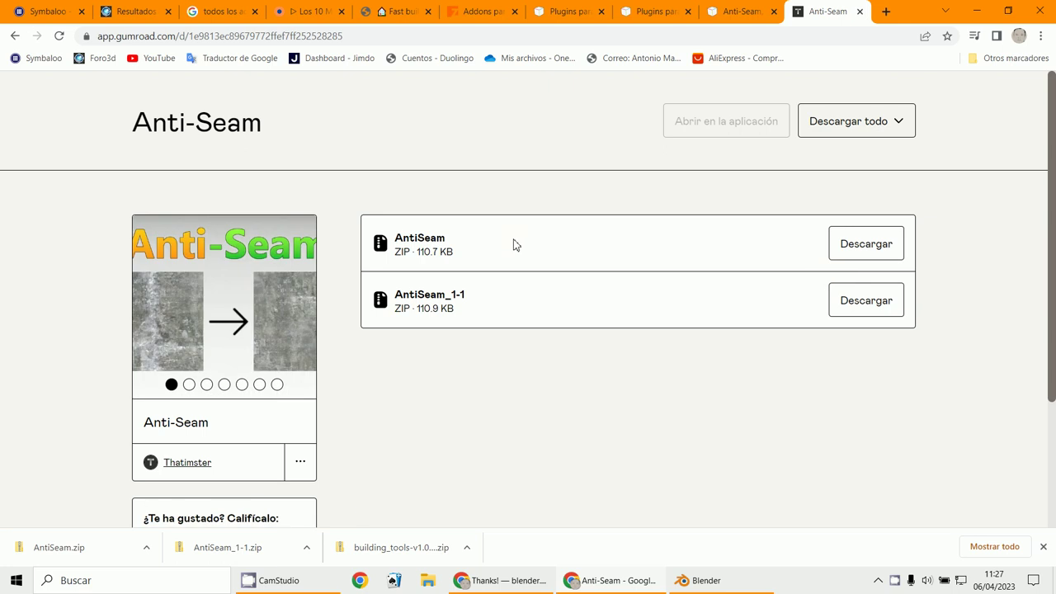
- Leave the Anti-Seam download page, switch to Blender and open the add-on preferences
scroll(391, 392, down, 2)
scroll(393, 398, up, 2)
click(978, 10)
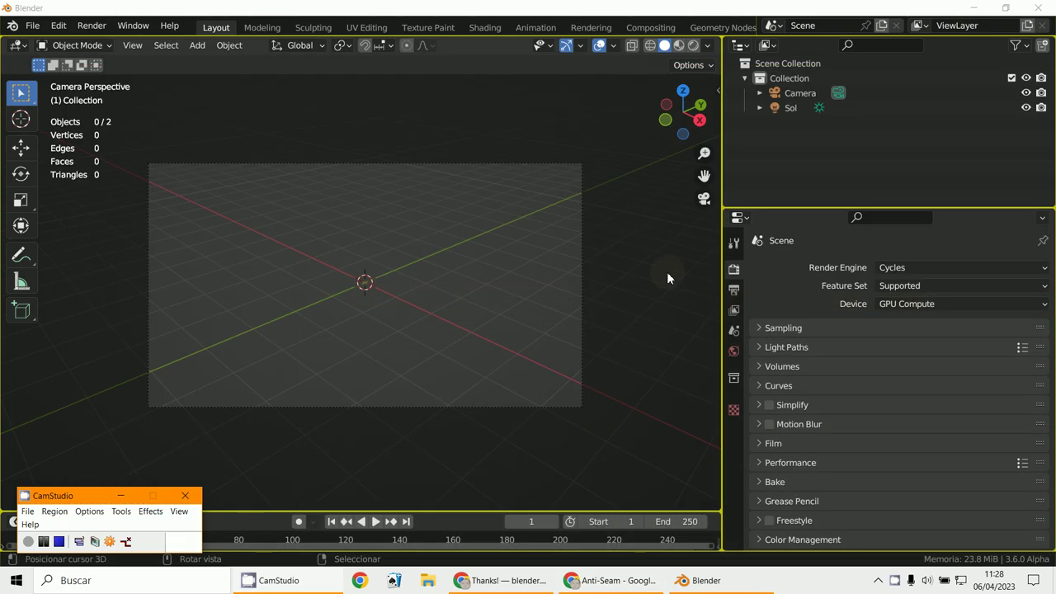
click(57, 26)
click(105, 248)
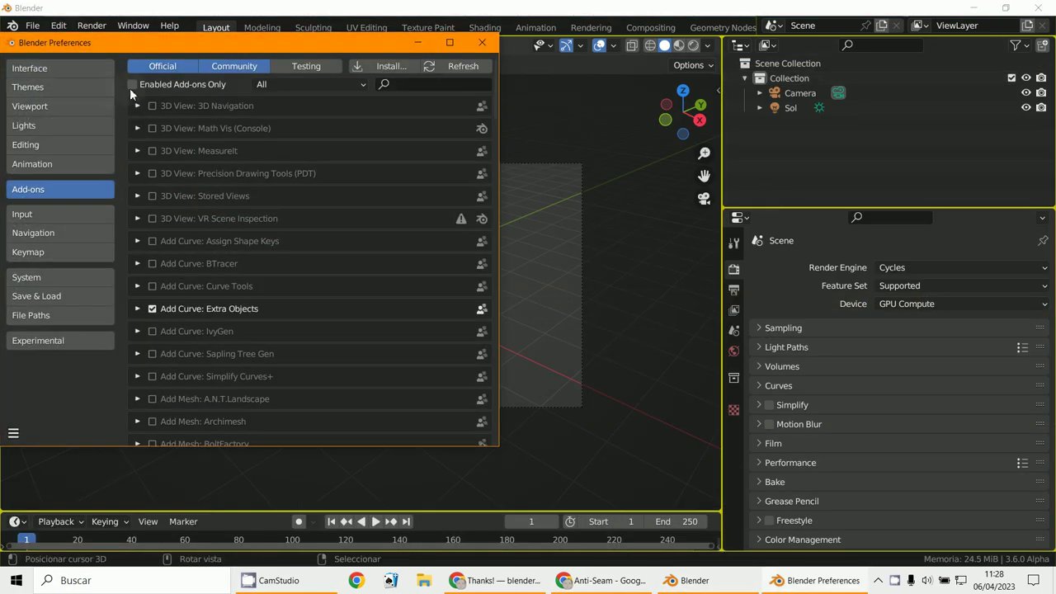
click(394, 68)
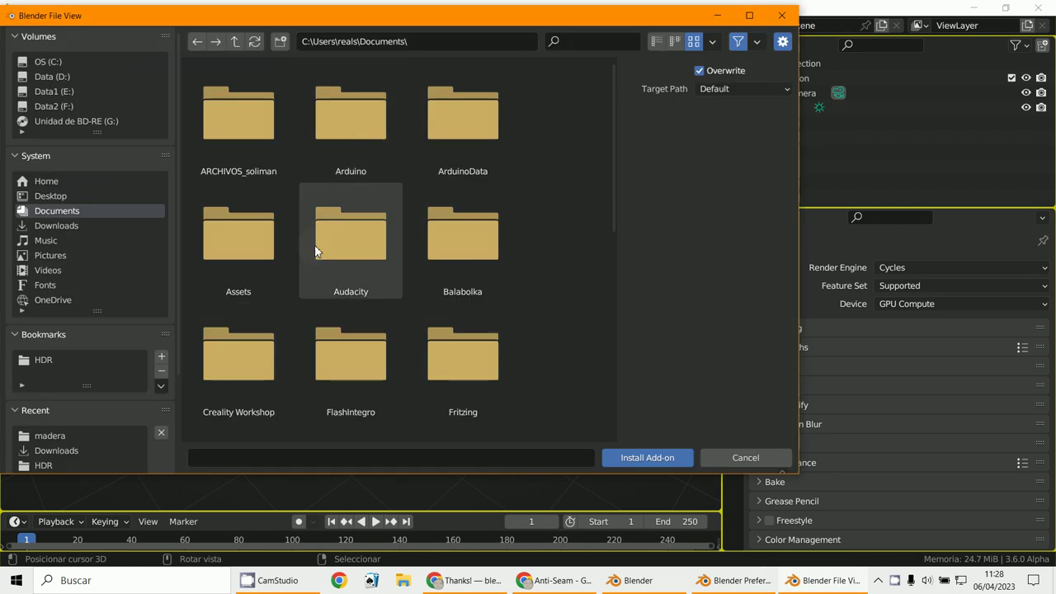
click(79, 226)
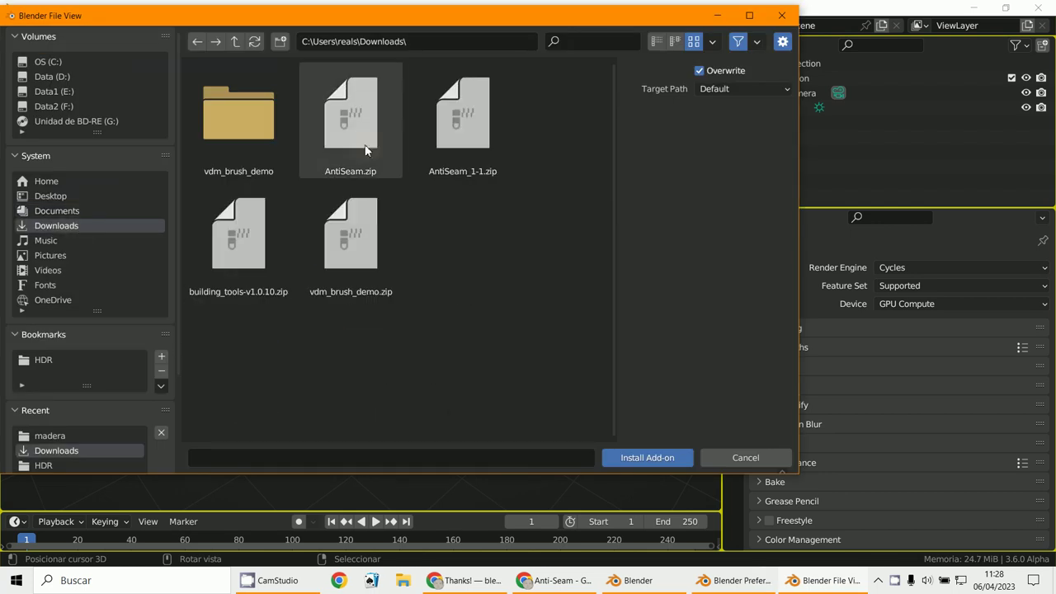
click(474, 135)
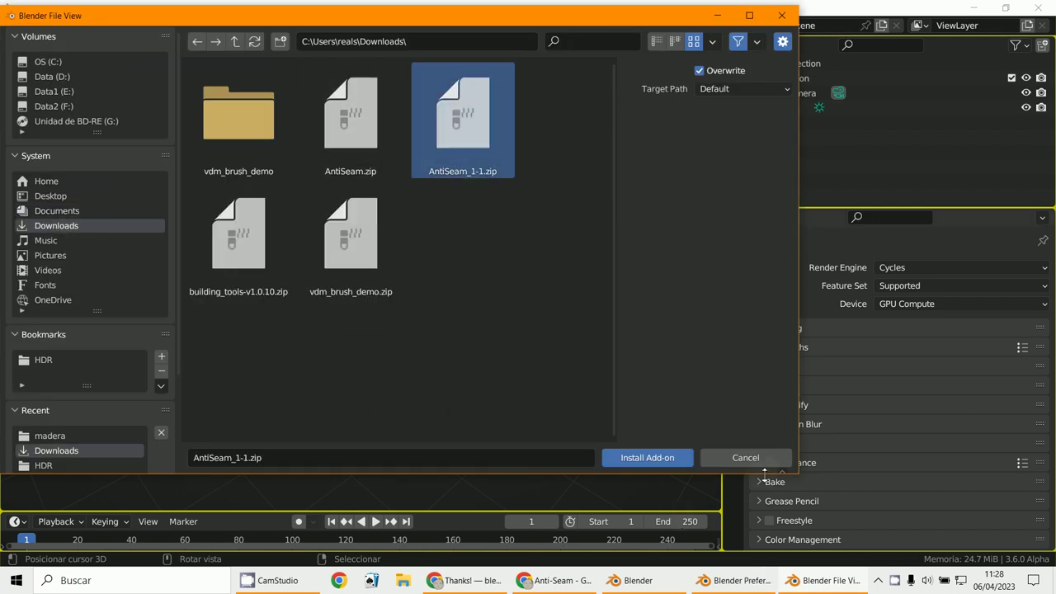
click(748, 462)
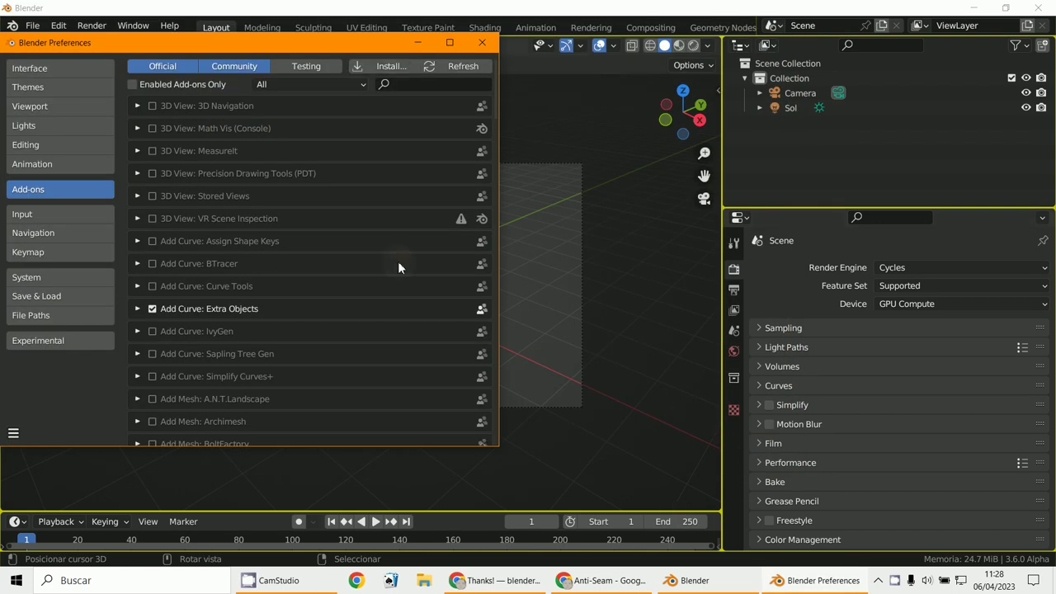
- Search the add-ons for "ANTI", enable the Node: Anti-Seam add-on, and minimise the preferences window
click(402, 85)
text(ANTI)
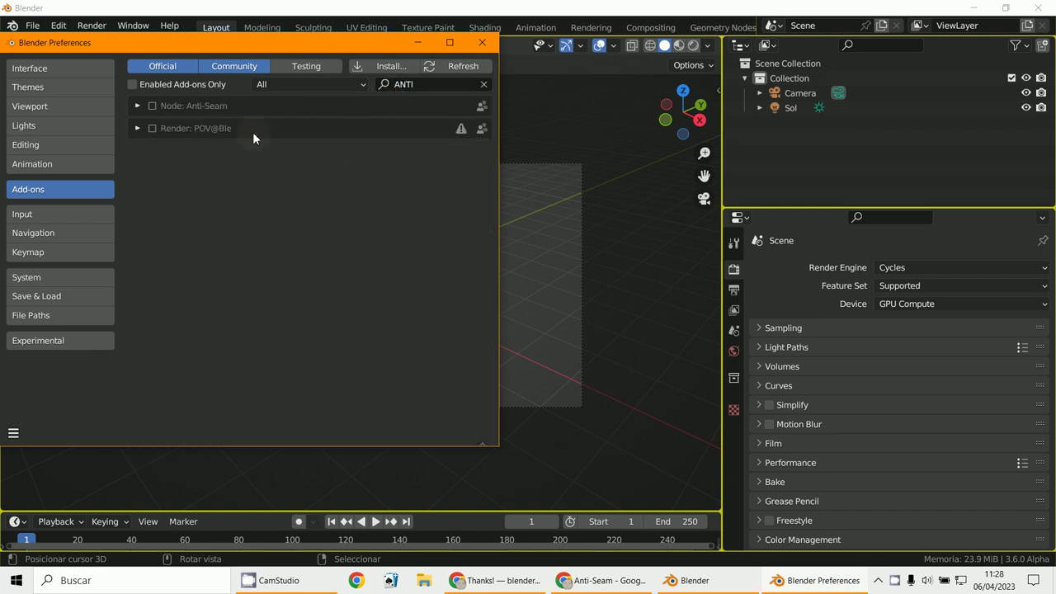
click(138, 105)
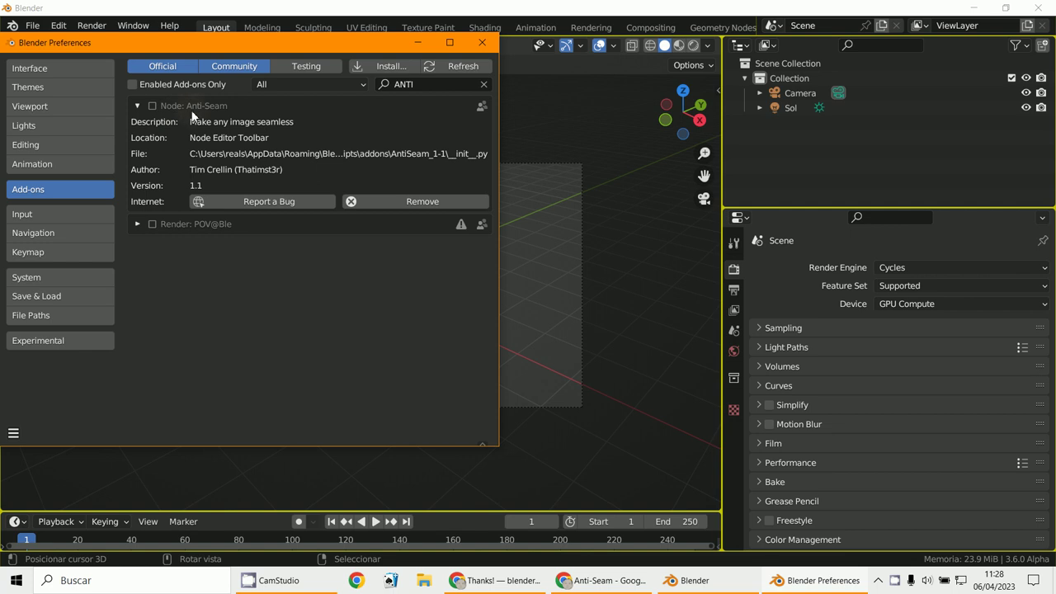
click(149, 105)
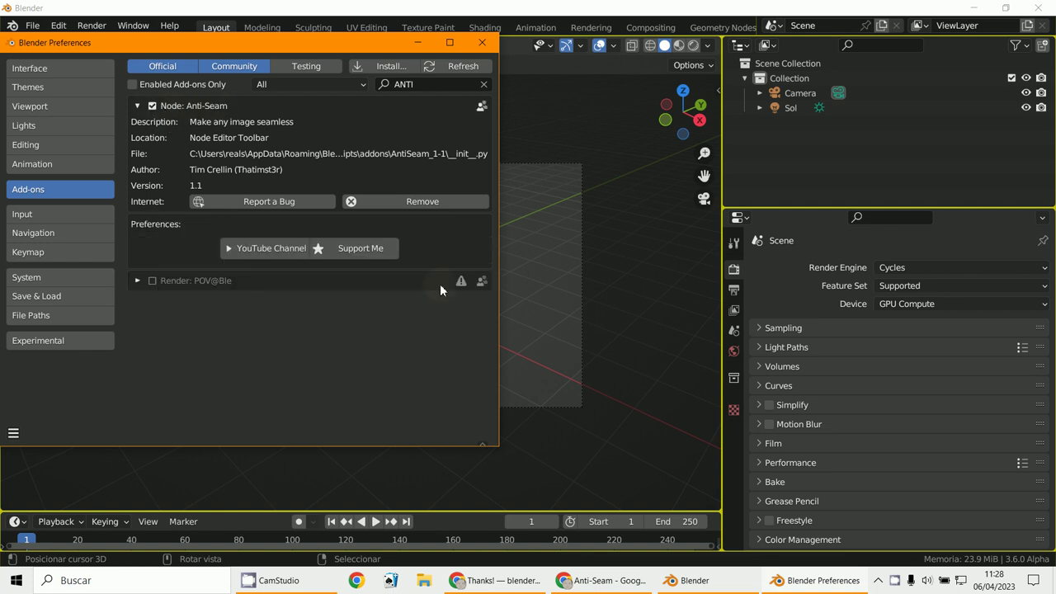
click(415, 41)
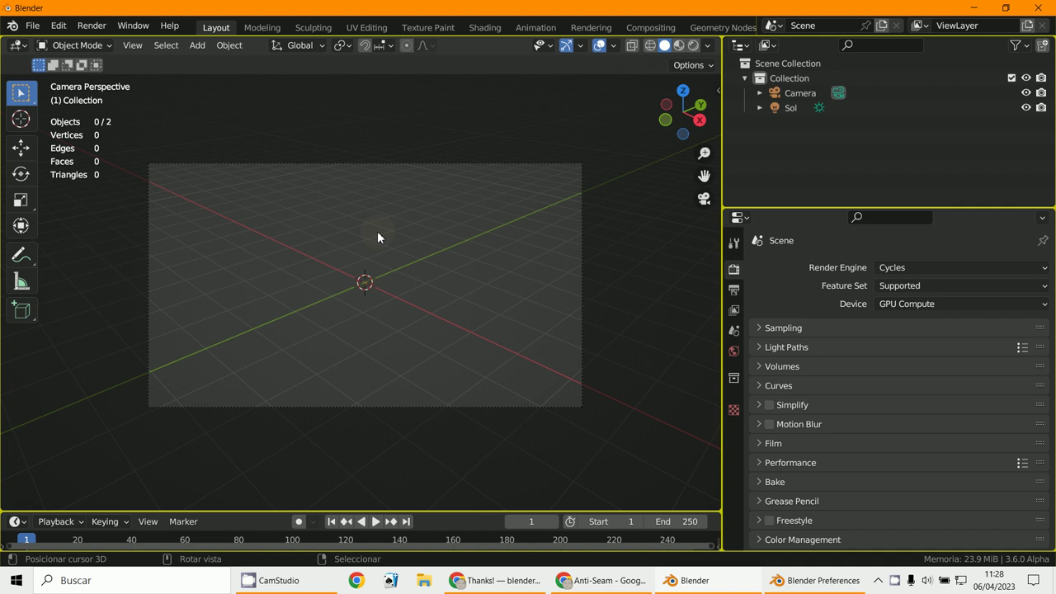
- Add a plane mesh and scale it up until it spans most of the camera frame
click(196, 47)
mouse_move(238, 69)
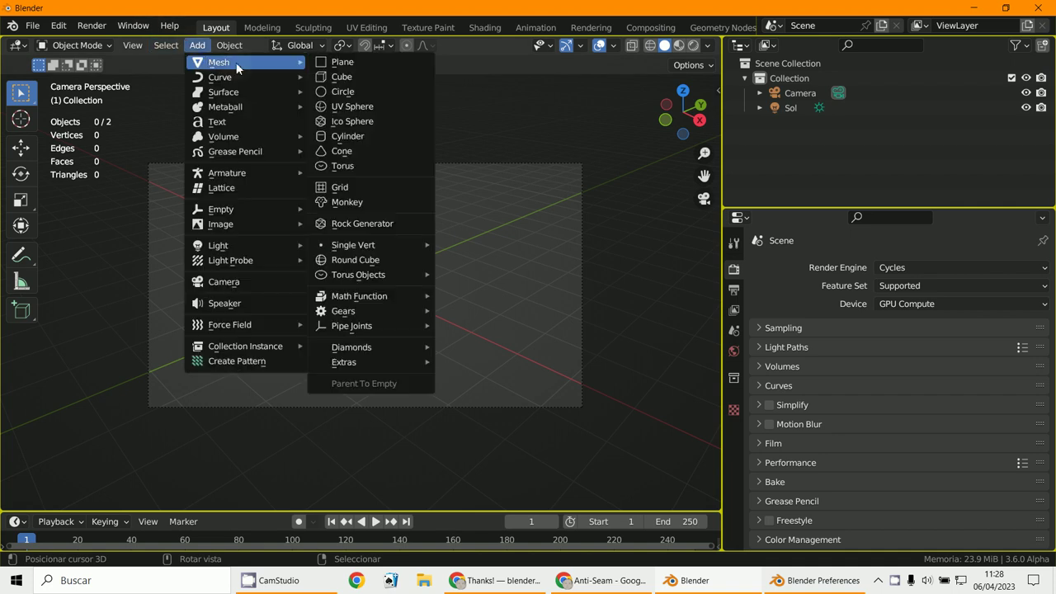
click(346, 70)
key(s)
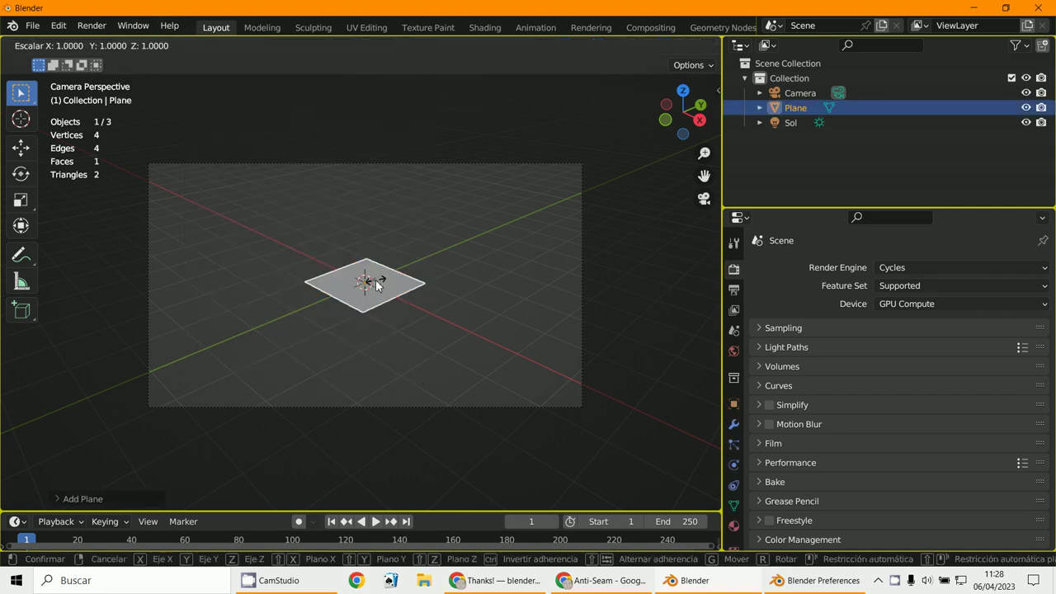
click(423, 339)
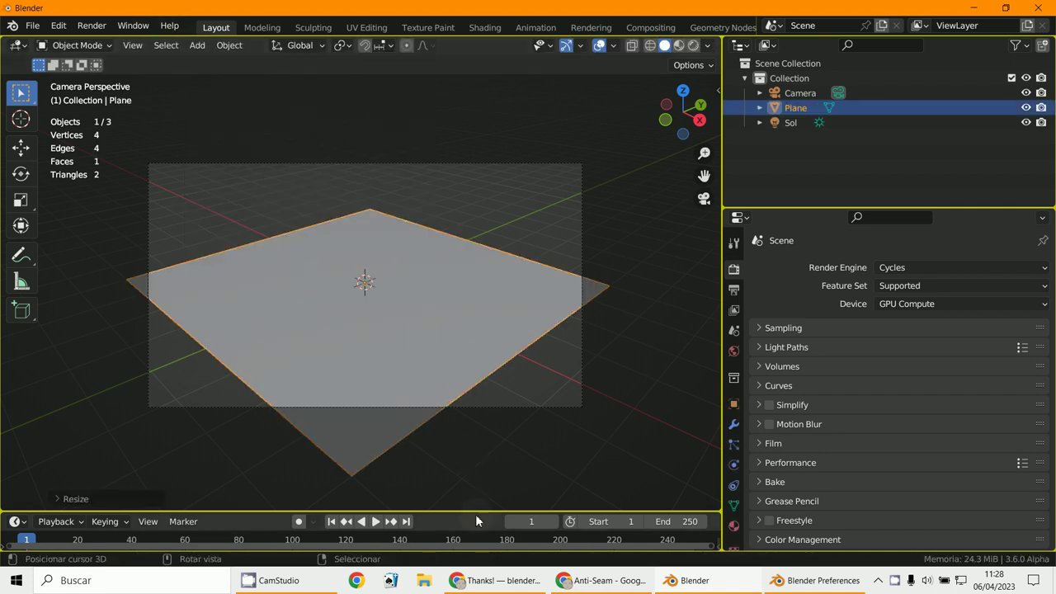
- Enlarge the timeline area, turn it into a Shader Editor without its sidebar, and create a new material for the plane
drag(475, 513, 533, 319)
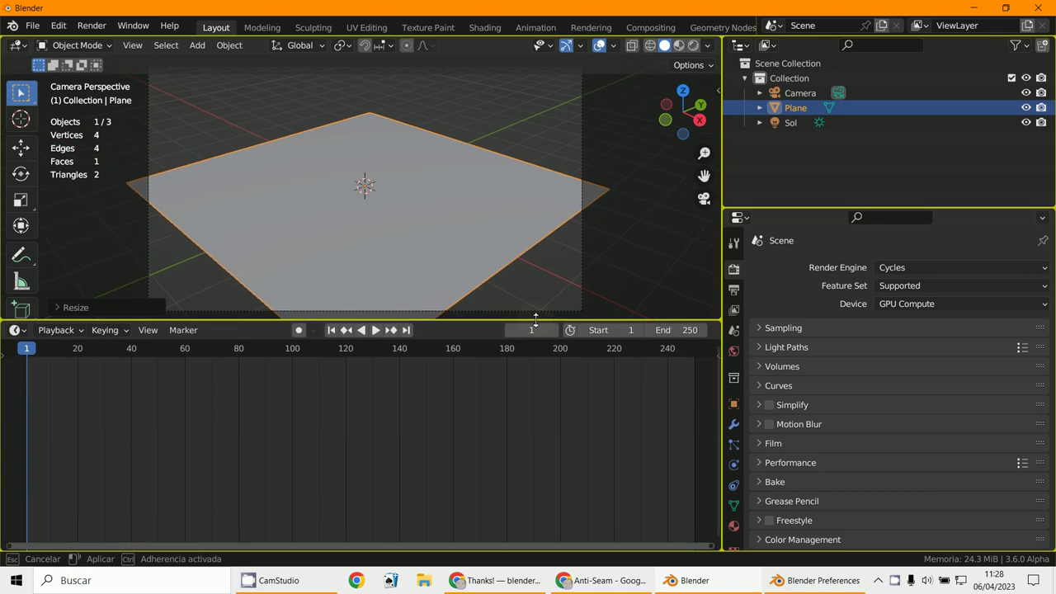
click(15, 329)
click(33, 465)
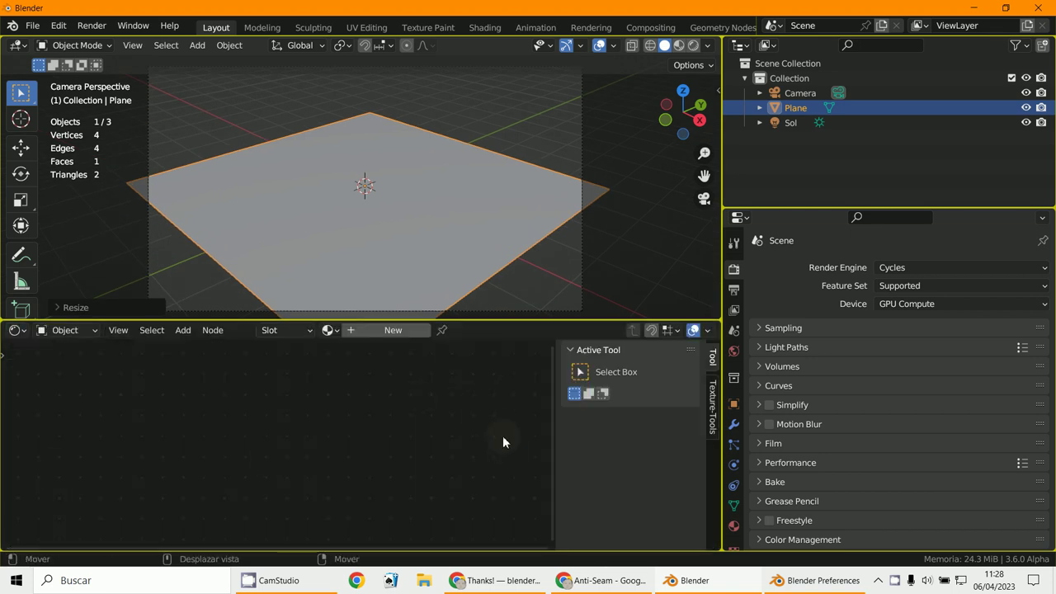
key(n)
click(387, 330)
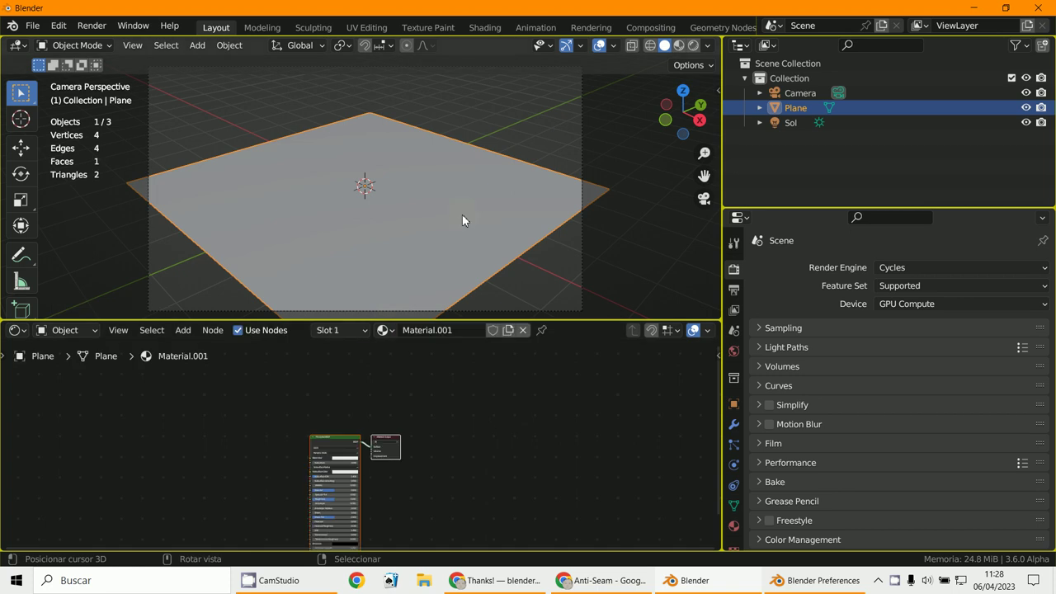
- Set the Principled BSDF's Base Color to a light tan
scroll(526, 445, up, 2)
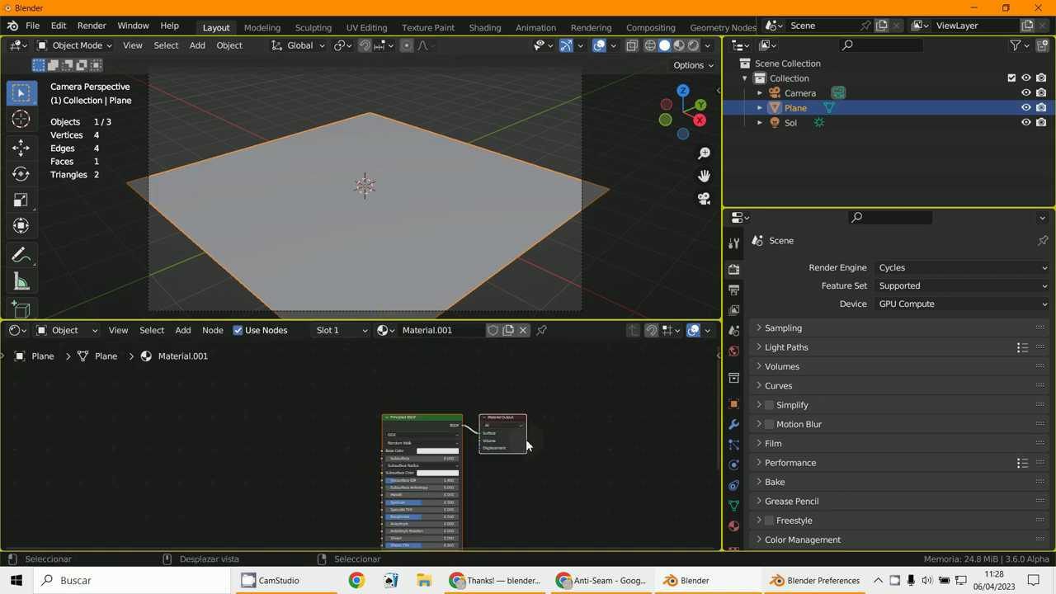
click(432, 452)
click(439, 388)
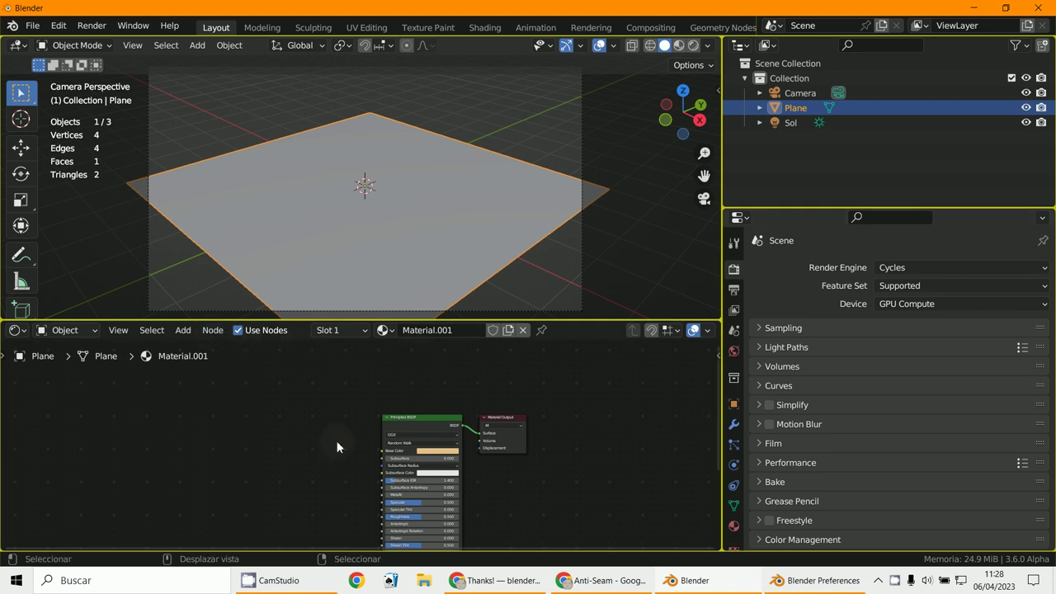
- Add connected Texture Coordinate, Mapping and Image Texture nodes feeding the Principled BSDF's Base Color
click(405, 419)
key(ctrl+t)
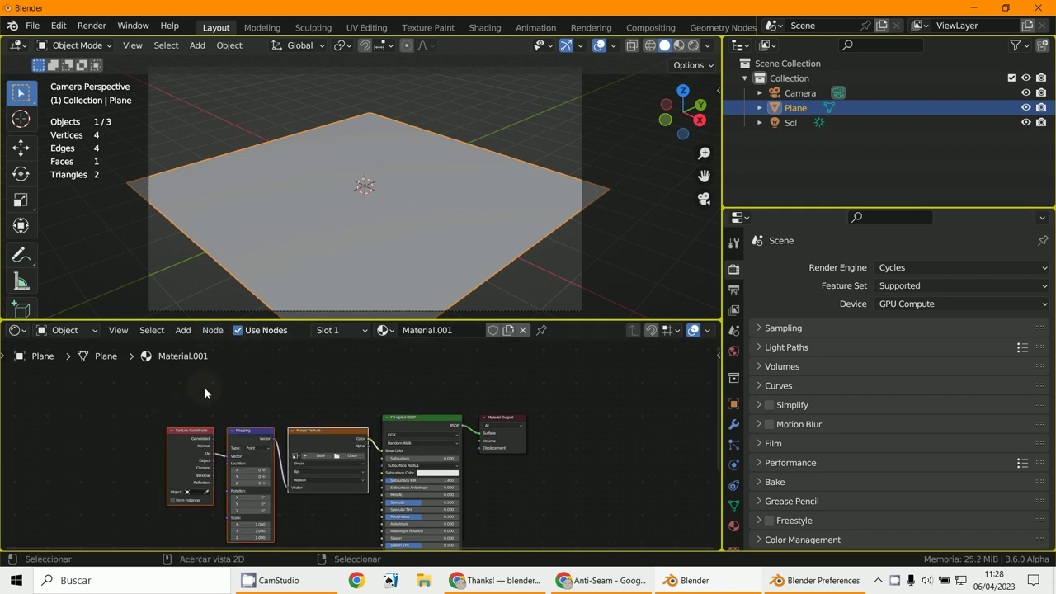
scroll(204, 386, up, 4)
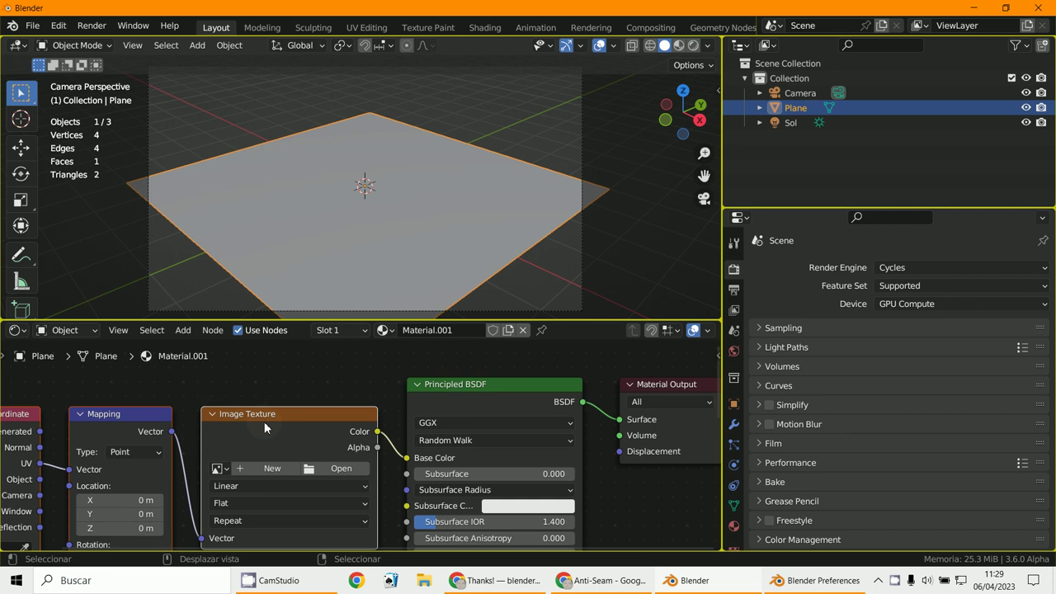
mouse_move(264, 427)
mouse_down()
mouse_move(269, 408)
mouse_move(258, 412)
mouse_up()
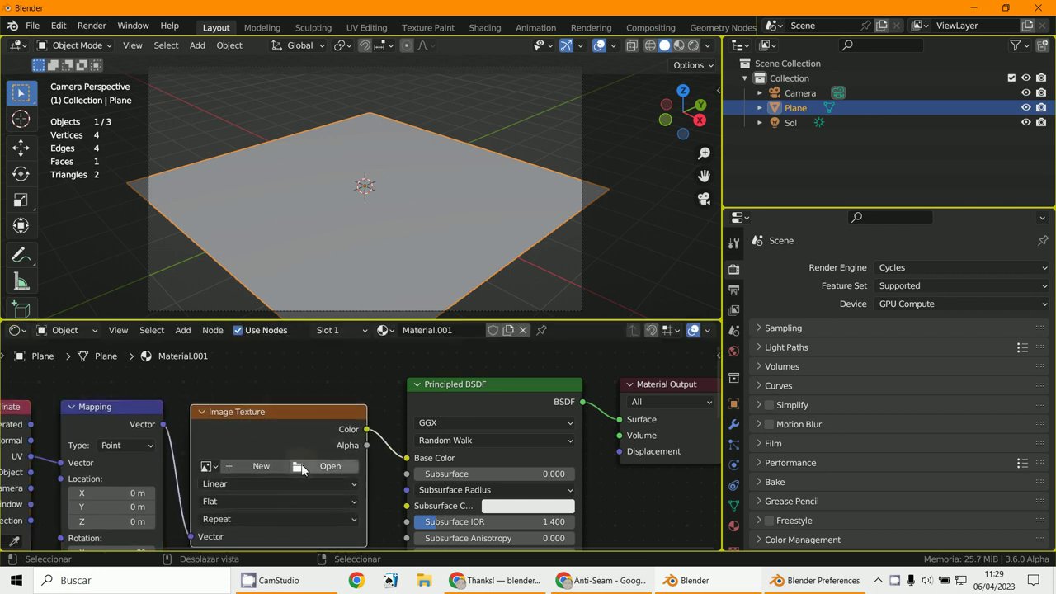
- Load the wood image 123.jpg from D:\IMAGENES\01-Texturas Urbicad2\madera into the Image Texture node
click(305, 471)
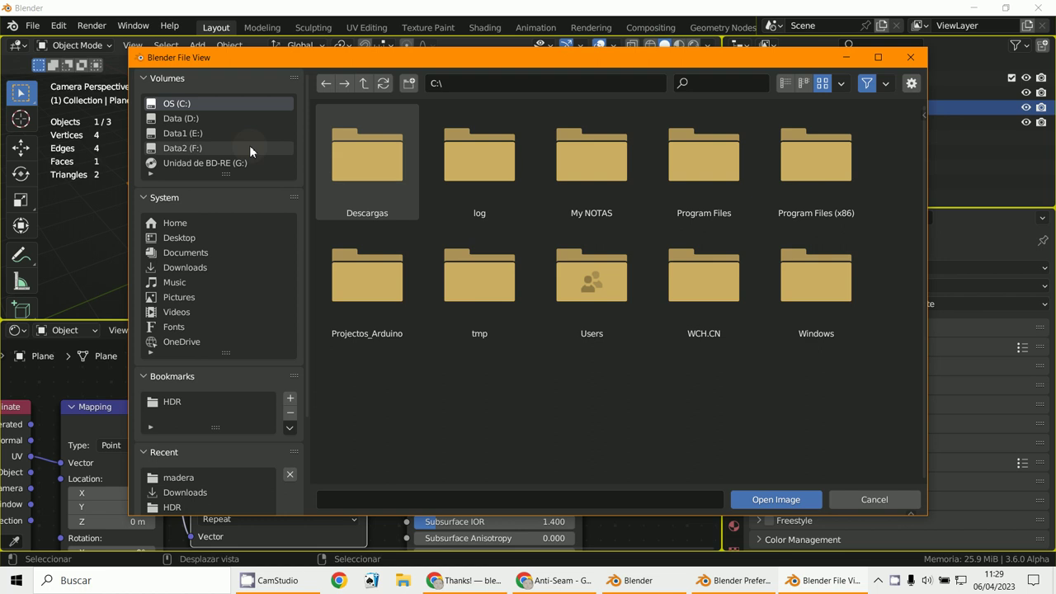
click(183, 118)
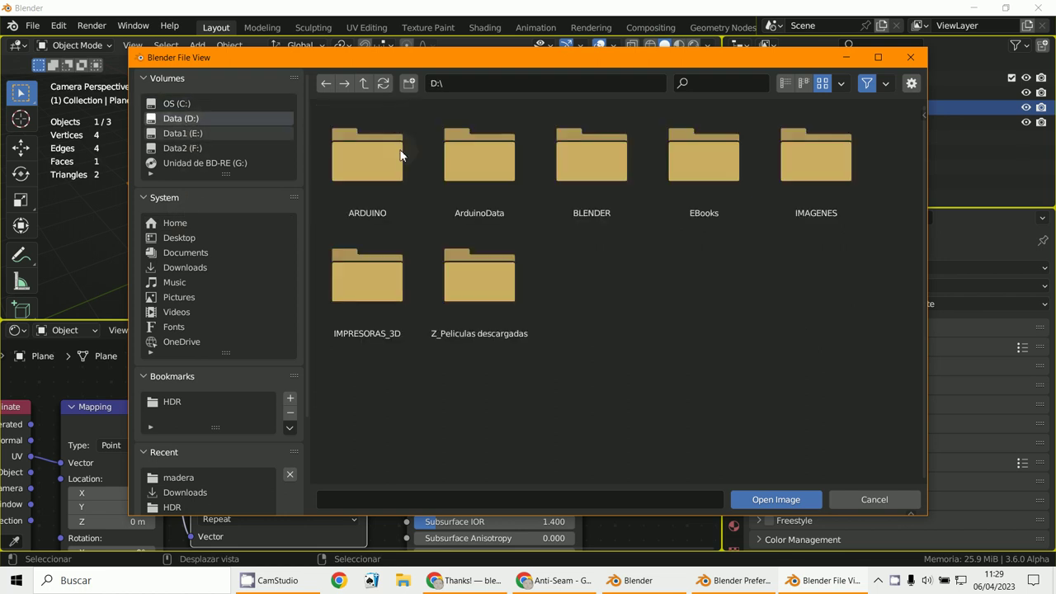
double_click(800, 186)
double_click(473, 156)
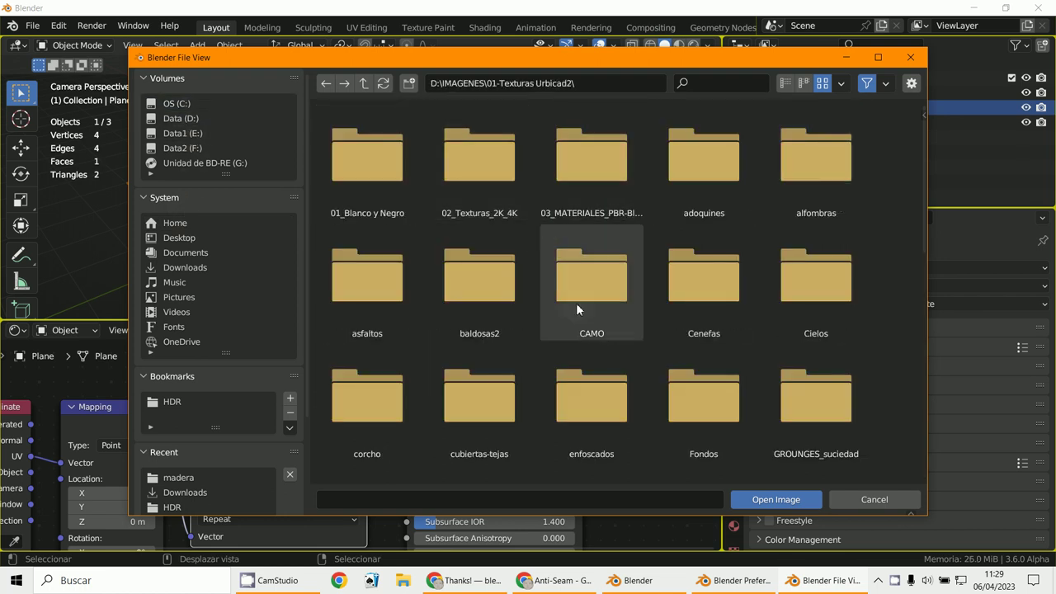
scroll(578, 310, down, 3)
scroll(752, 294, up, 2)
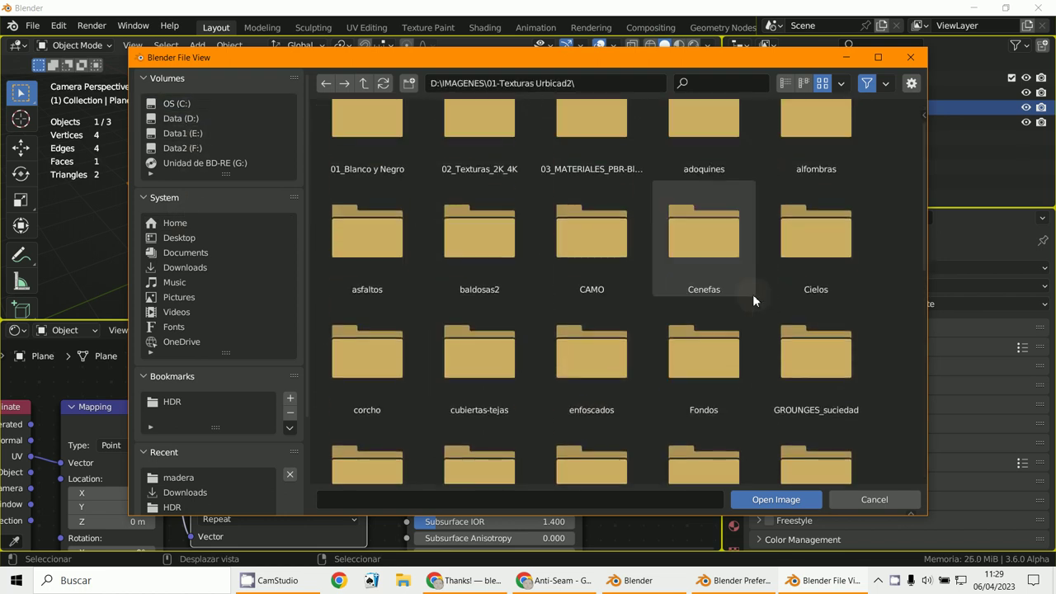
scroll(752, 294, down, 3)
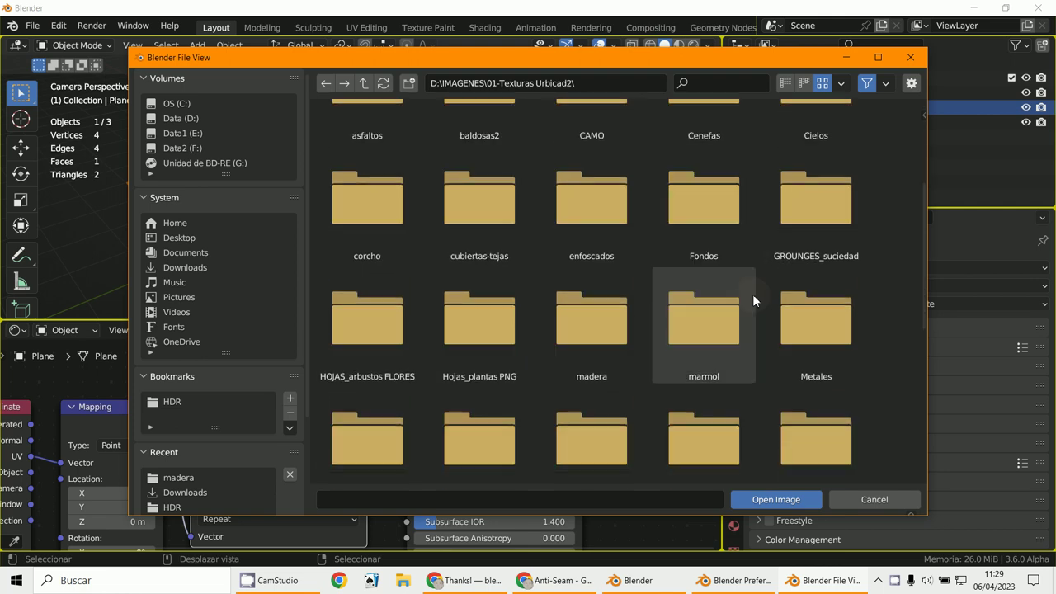
scroll(752, 293, down, 2)
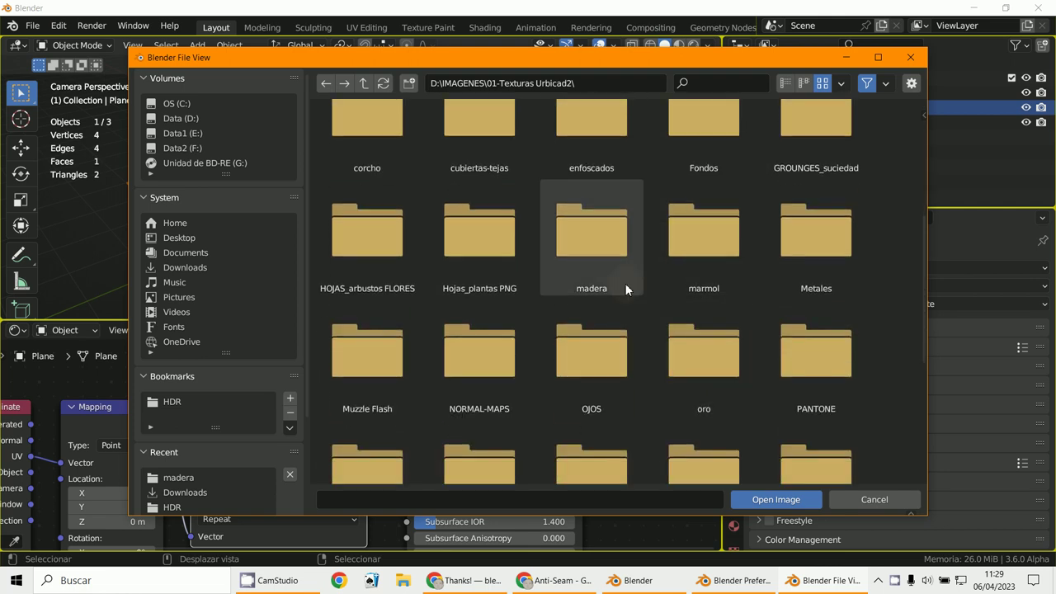
double_click(602, 249)
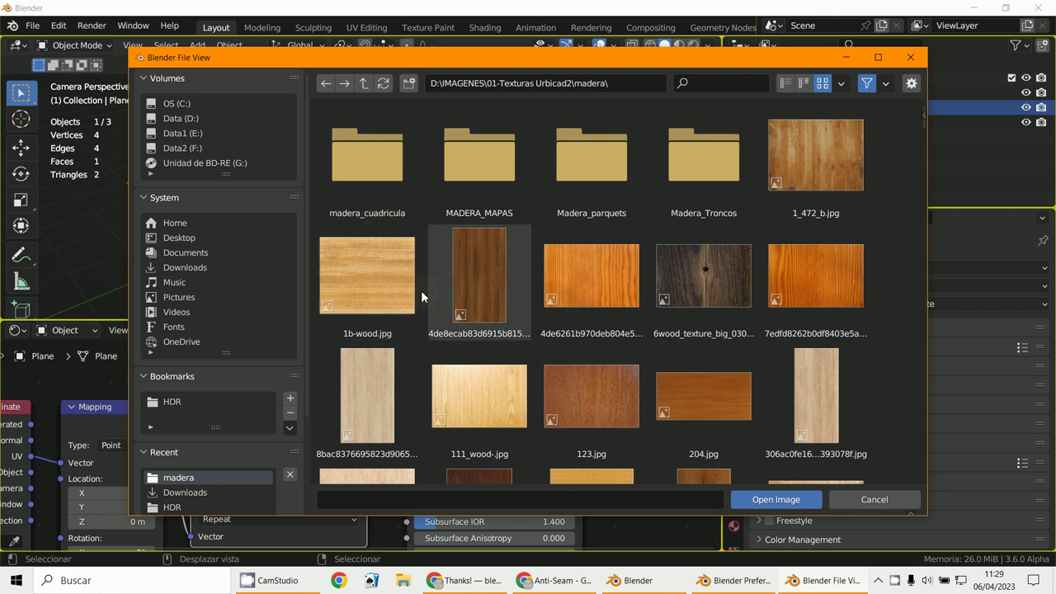
scroll(551, 338, down, 2)
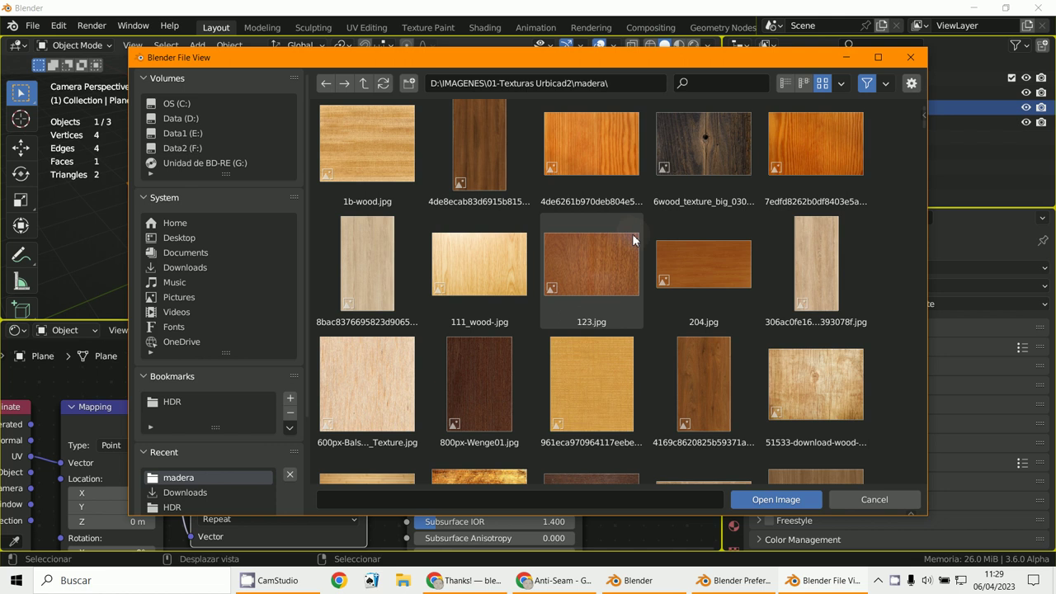
double_click(597, 258)
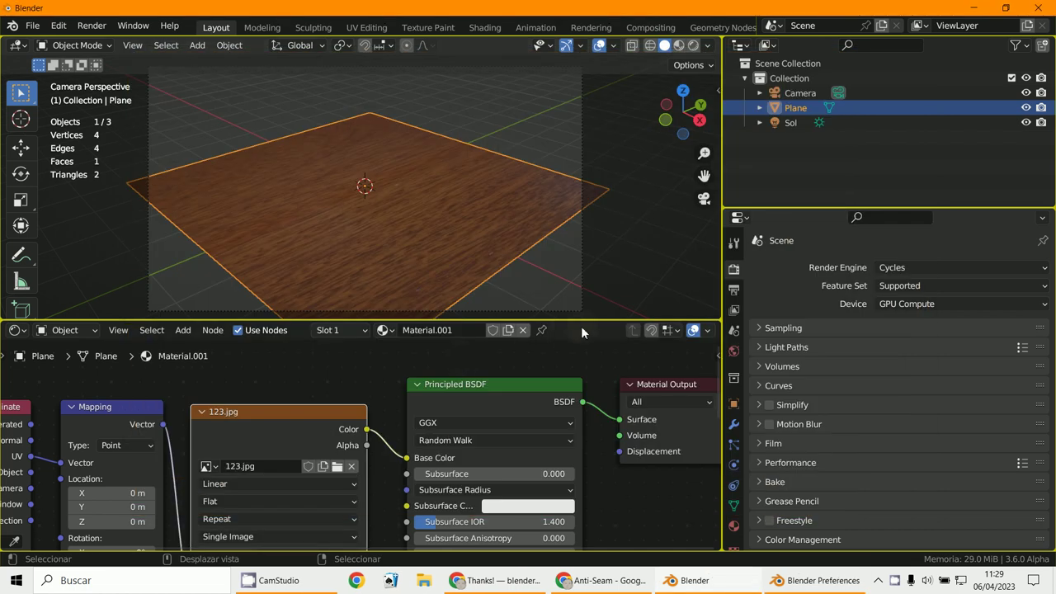
- Show the plane in rendered shading, enlarge the node editor, and set the Mapping scale to 4 on X, Y and Z
drag(595, 319, 595, 241)
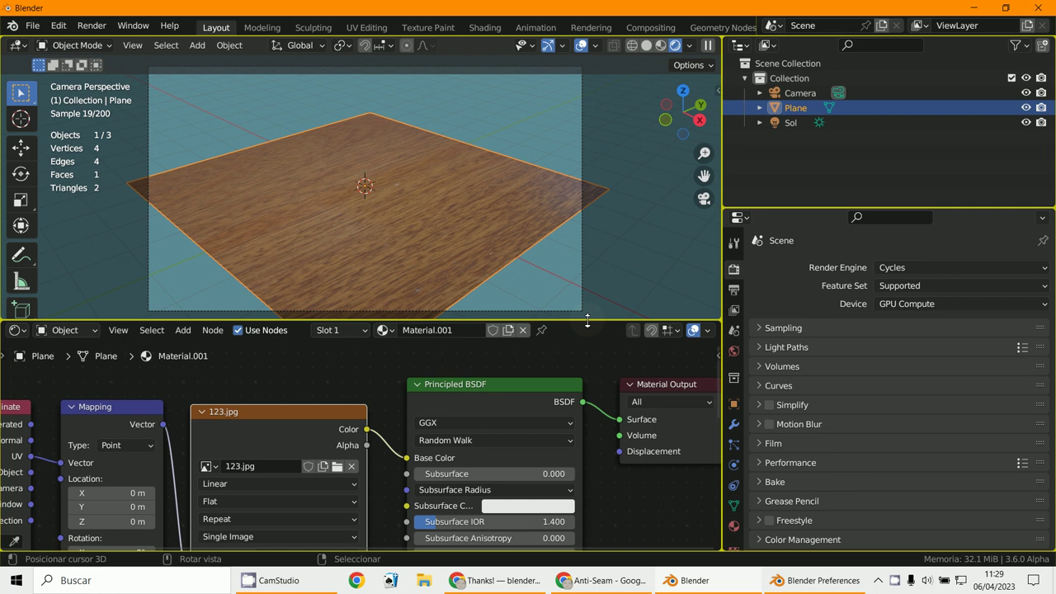
scroll(308, 407, down, 2)
scroll(242, 413, up, 2)
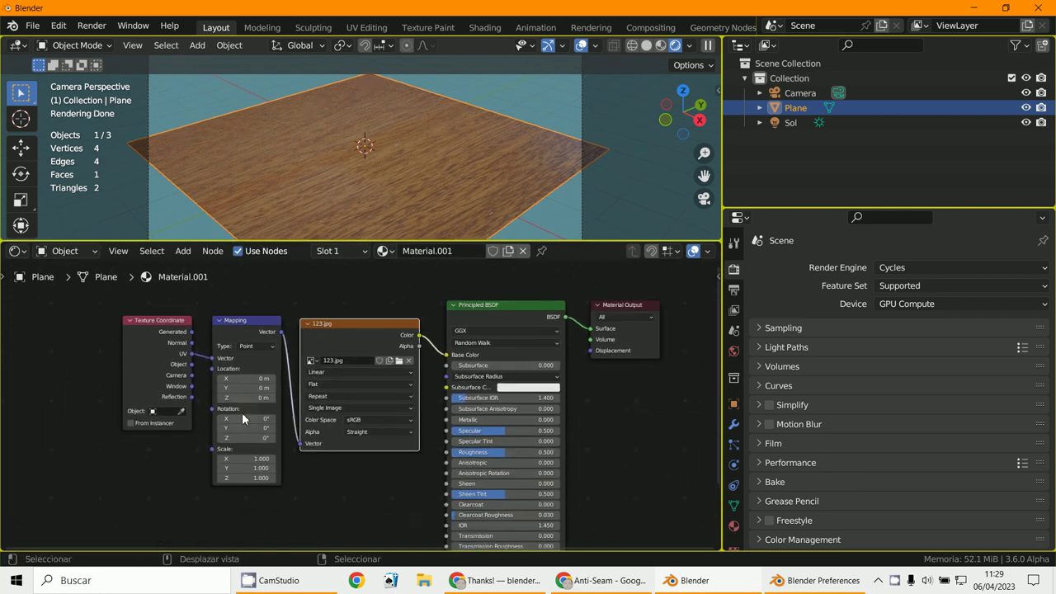
click(220, 486)
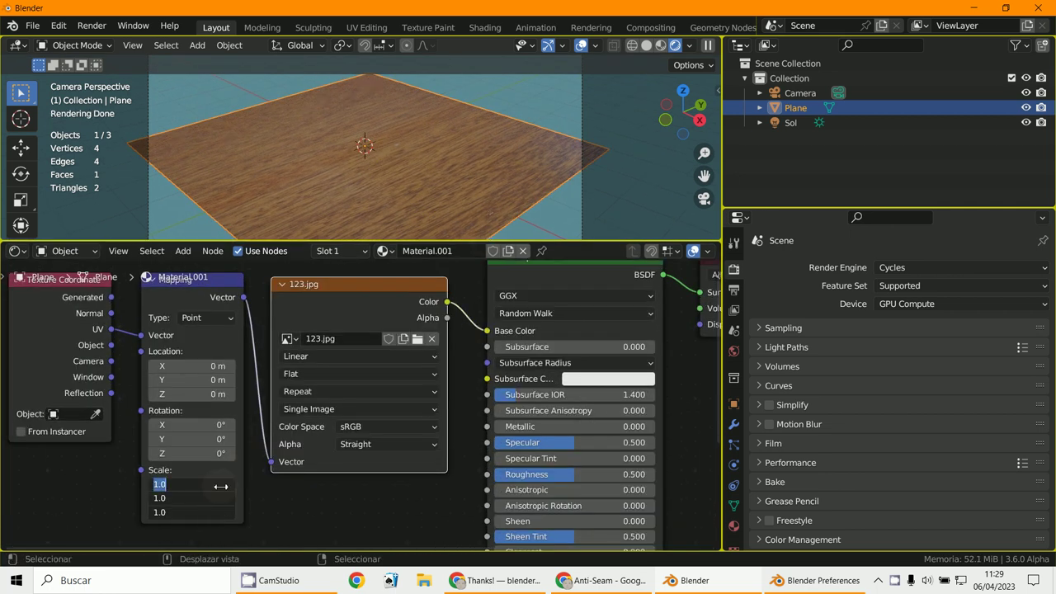
text(4)
key(Return)
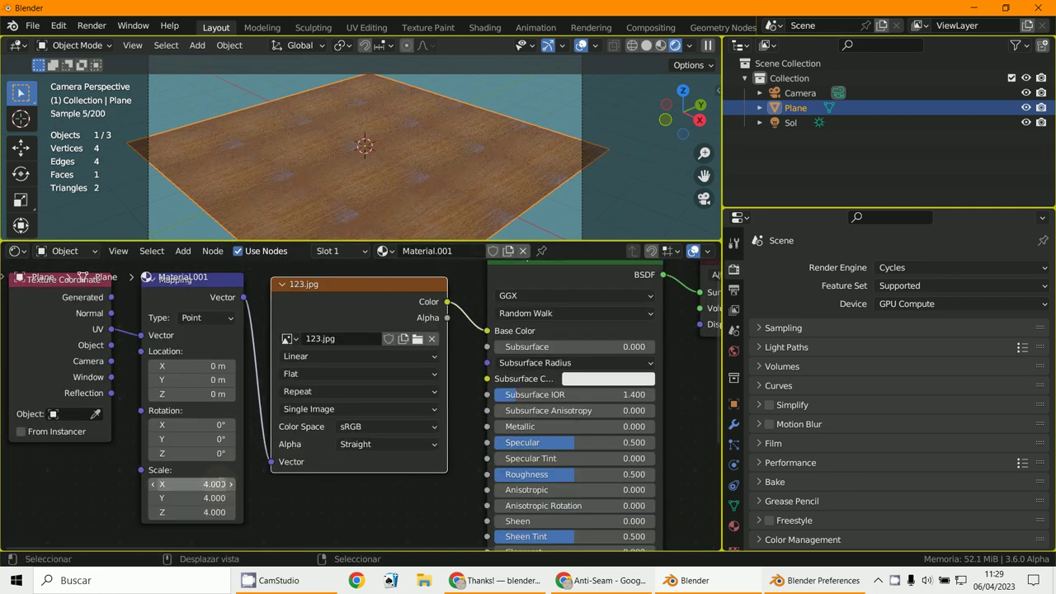
scroll(461, 146, up, 4)
scroll(459, 146, down, 3)
middle_drag(458, 146, 369, 198)
scroll(369, 205, up, 2)
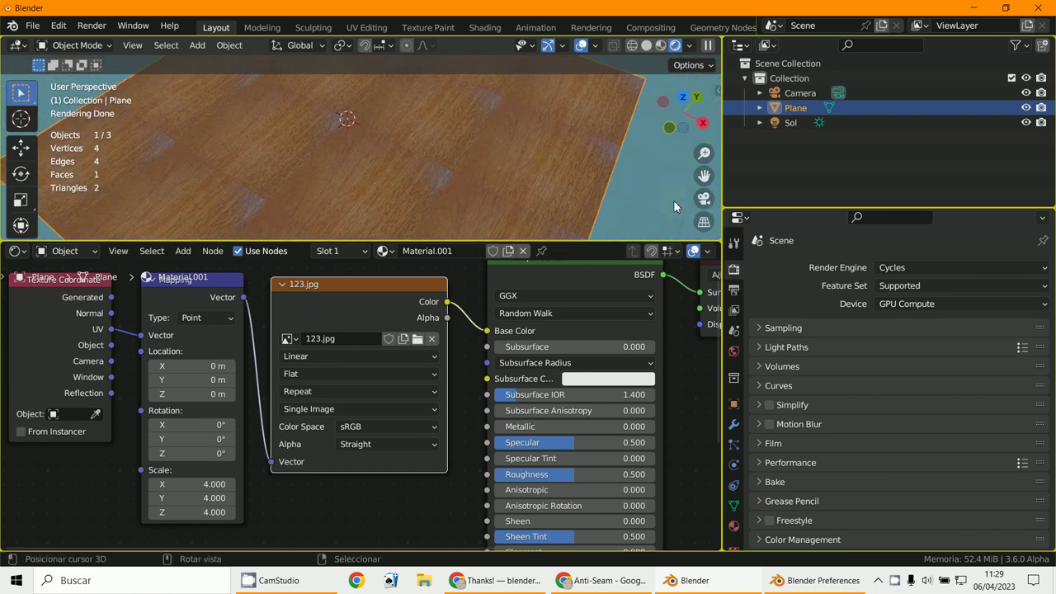
- Show the Texture-Tools sidebar in the enlarged node editor and apply Anti-Seam to the 123.jpg Image Texture node
scroll(362, 164, down, 4)
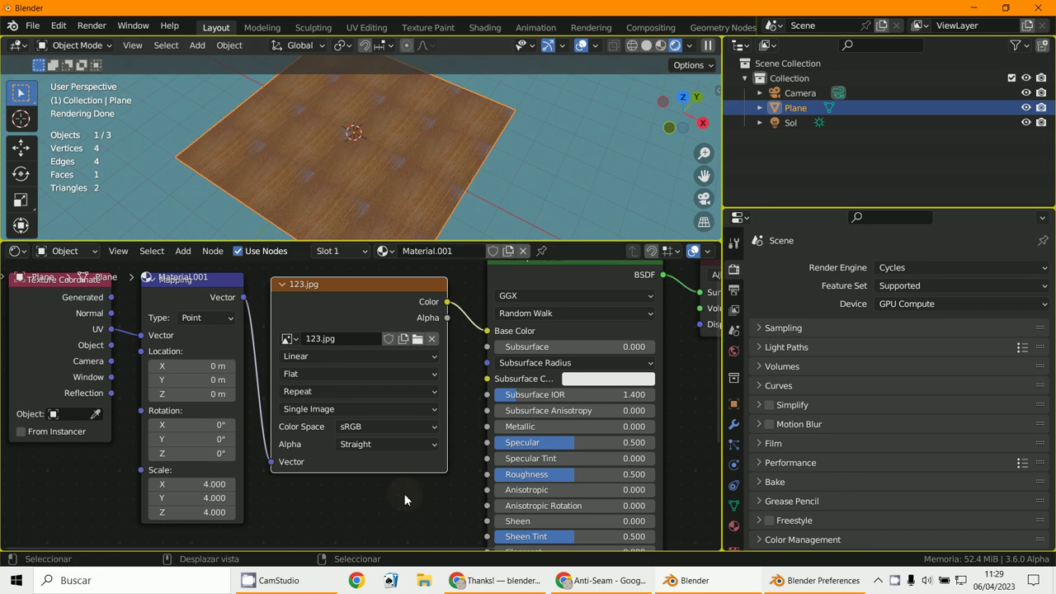
scroll(404, 493, down, 2)
middle_drag(405, 493, 356, 489)
key(n)
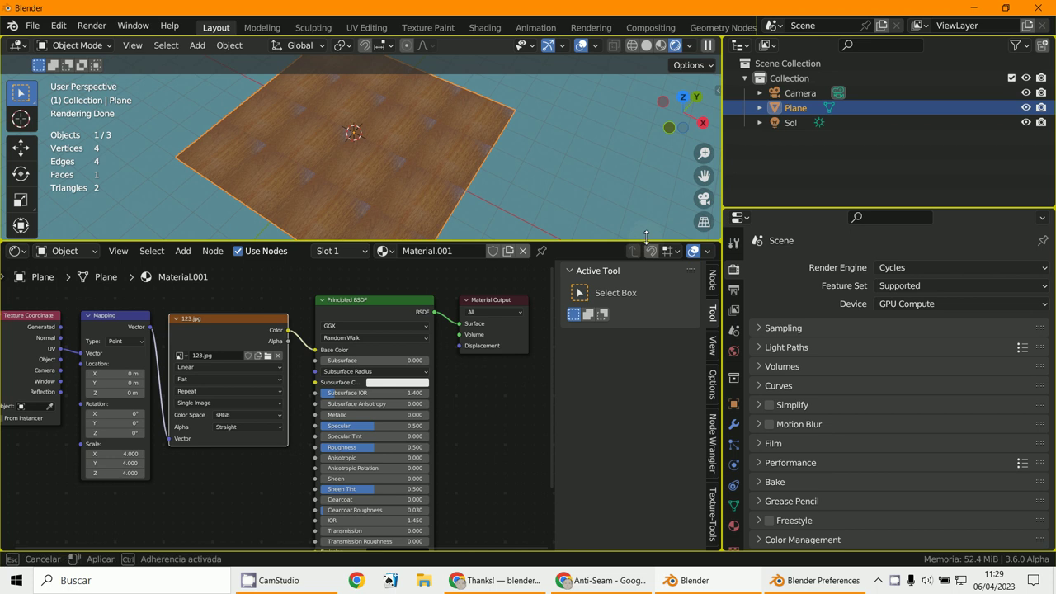
drag(648, 241, 649, 183)
click(714, 462)
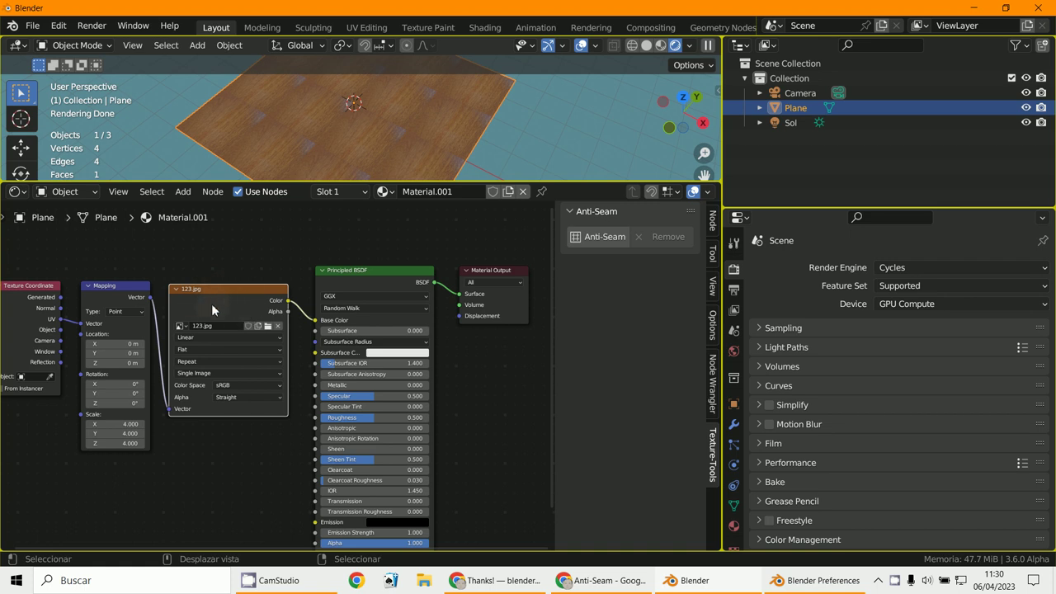
click(591, 237)
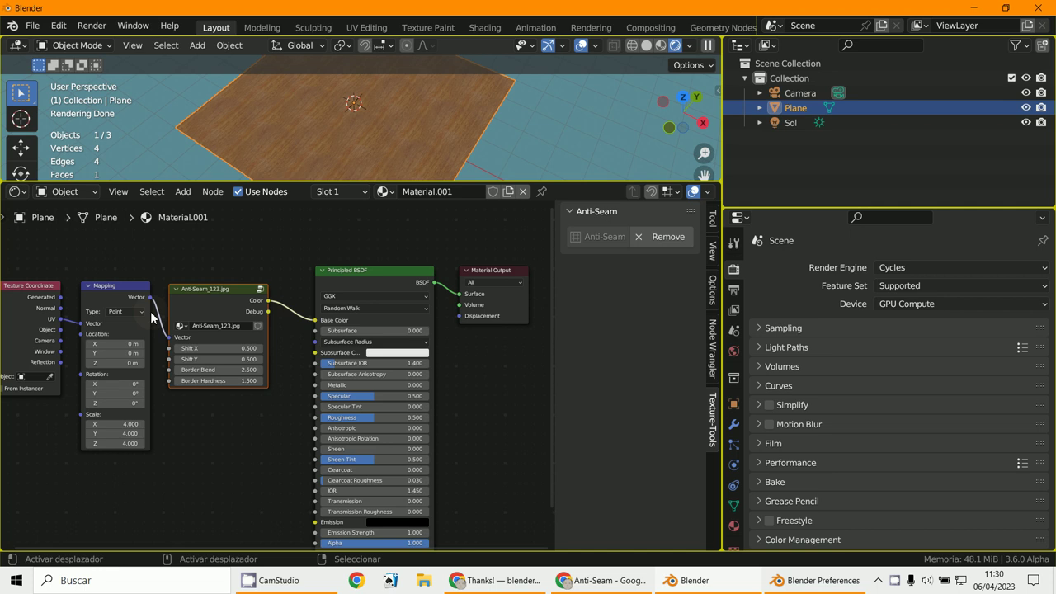
- Examine the internal node network of the Anti-Seam group, and return to the main material node tree
scroll(165, 333, up, 2)
scroll(165, 333, up, 2)
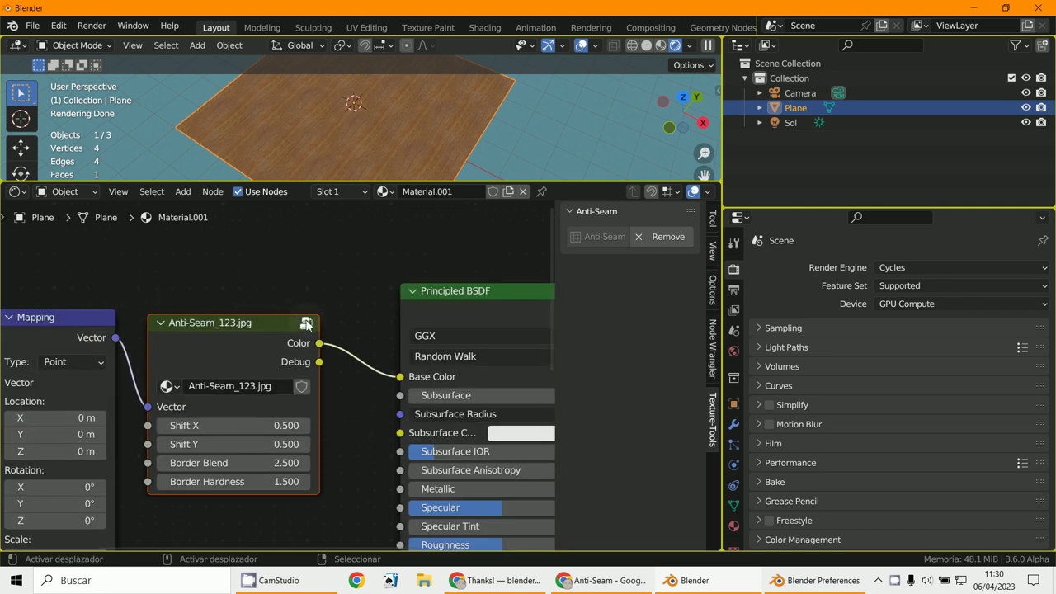
click(307, 324)
scroll(213, 382, down, 4)
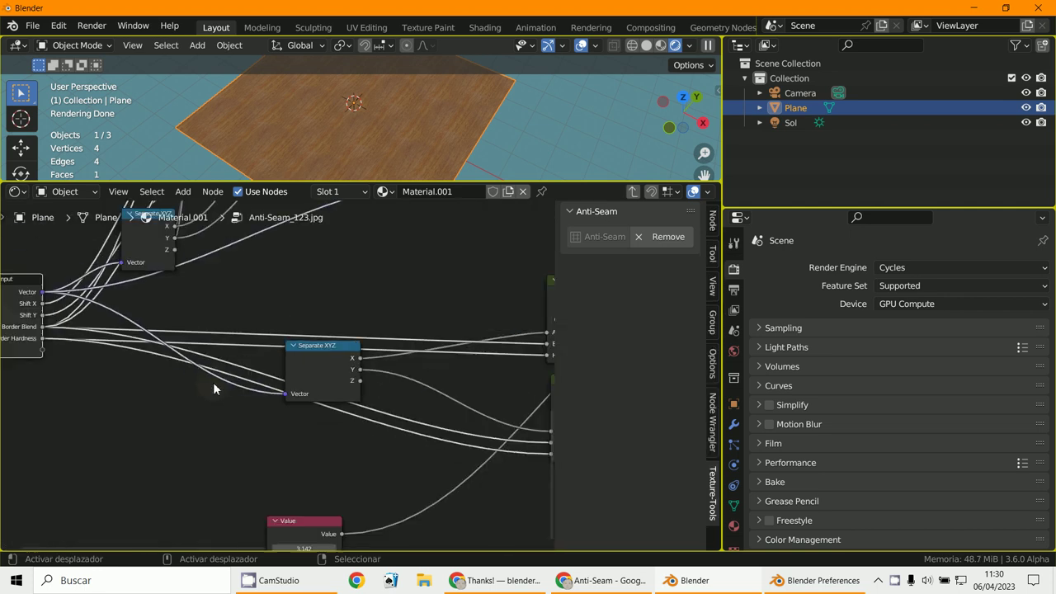
scroll(216, 384, down, 2)
scroll(247, 400, up, 2)
middle_drag(247, 400, 332, 467)
scroll(331, 466, up, 5)
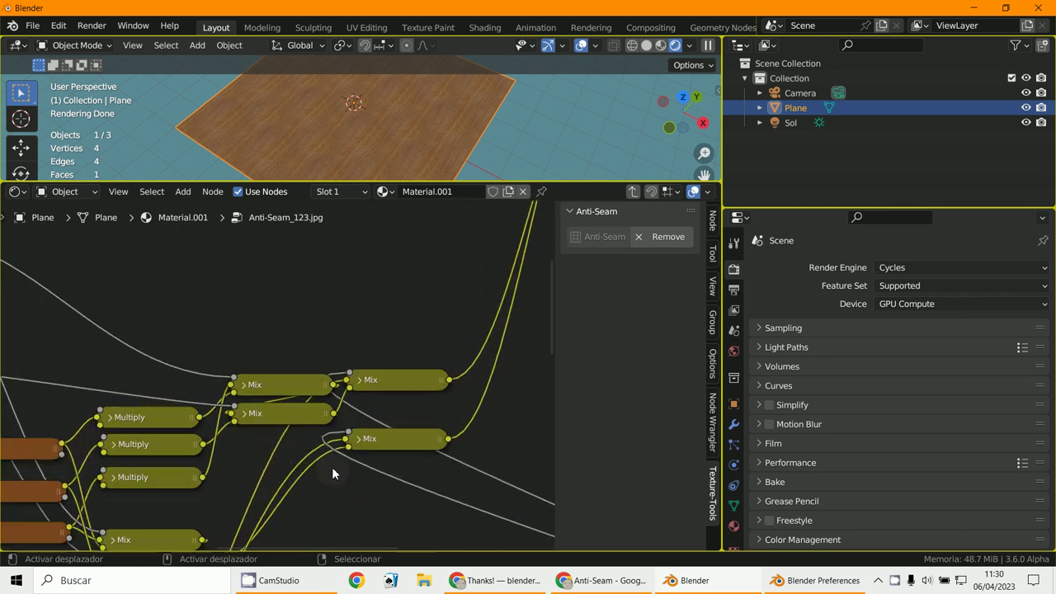
scroll(332, 466, down, 8)
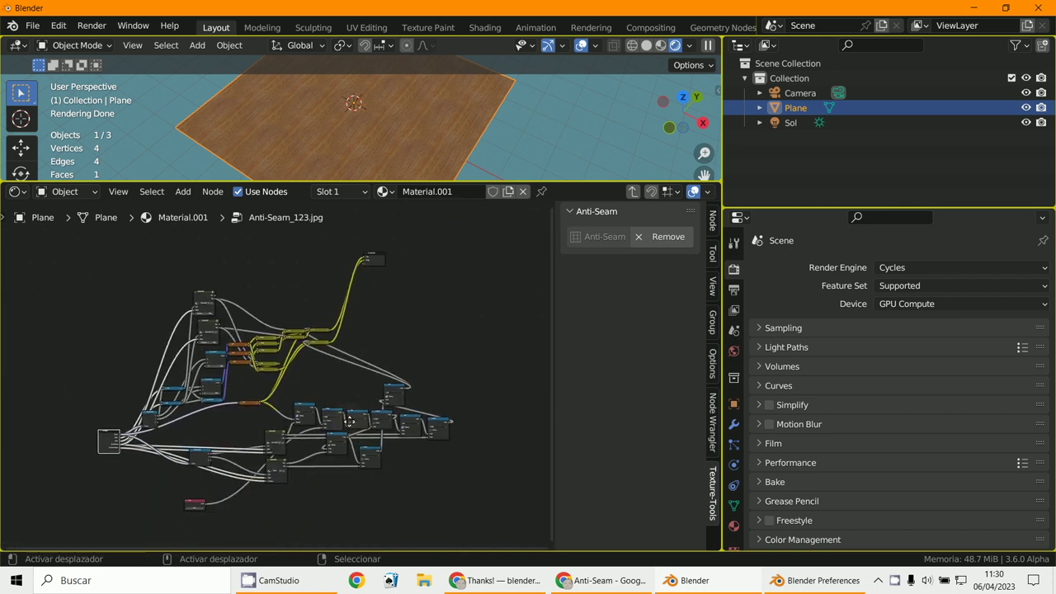
key(Tab)
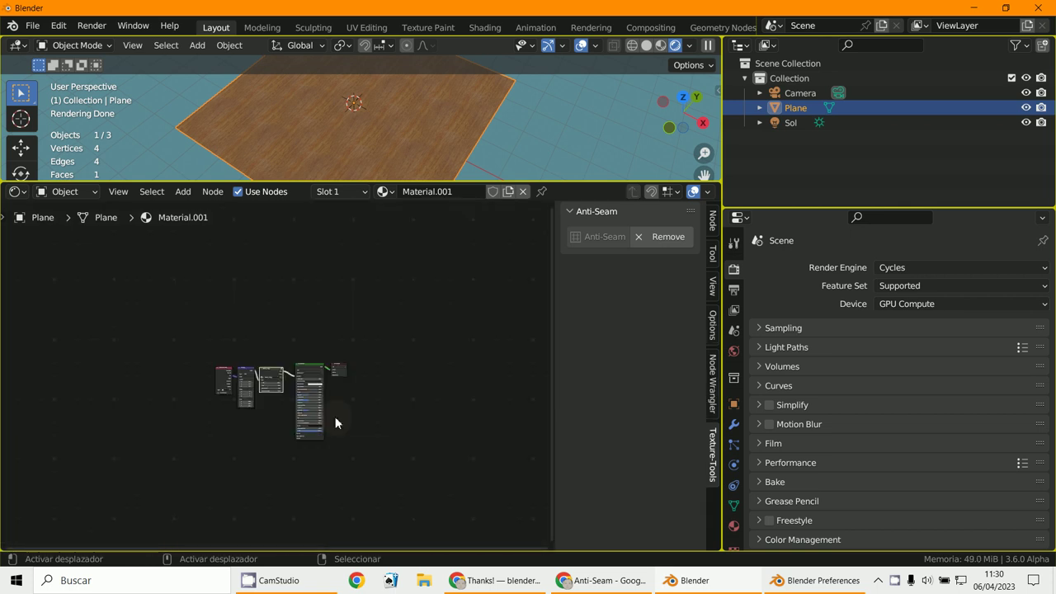
scroll(335, 414, up, 4)
scroll(335, 414, up, 5)
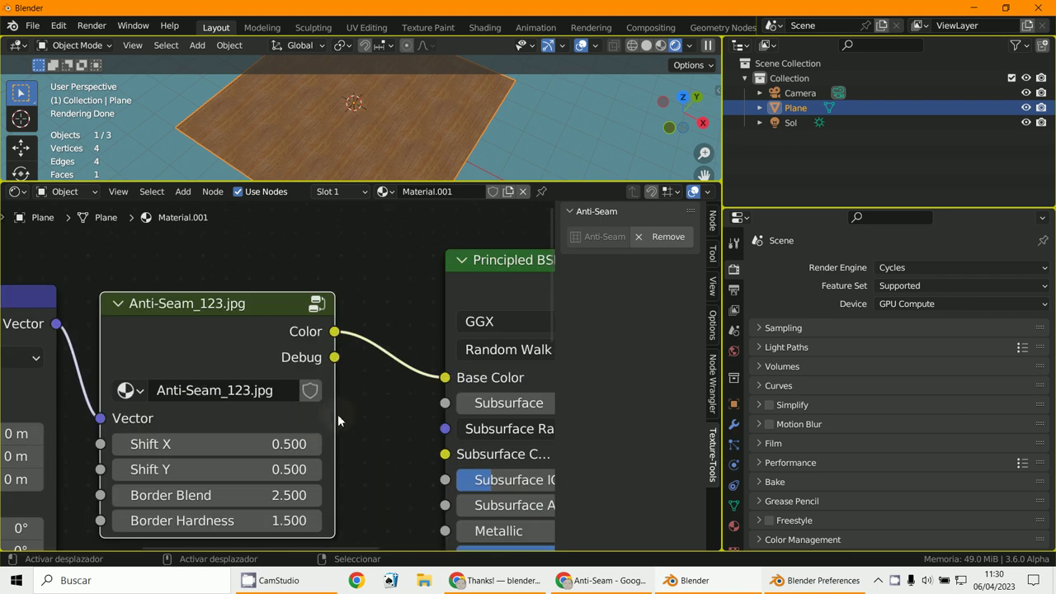
- Set the Anti-Seam node's Shift X to 1.3 and Shift Y to 0.6 while viewing the wood up close
scroll(414, 143, up, 6)
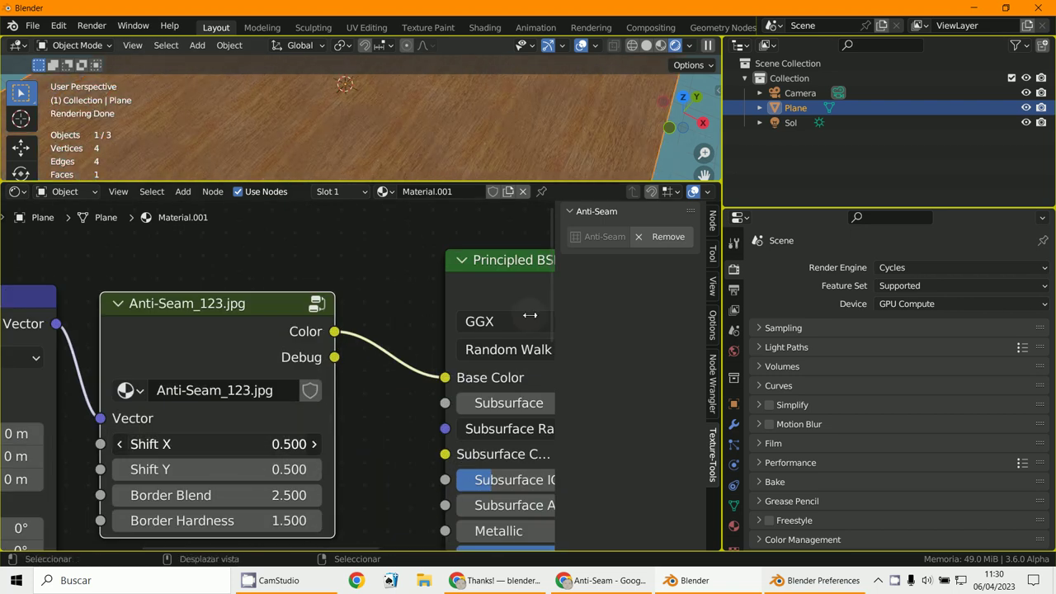
mouse_move(532, 315)
mouse_down()
mouse_move(531, 330)
mouse_move(552, 334)
mouse_move(540, 334)
mouse_up()
scroll(568, 96, down, 3)
scroll(534, 124, up, 4)
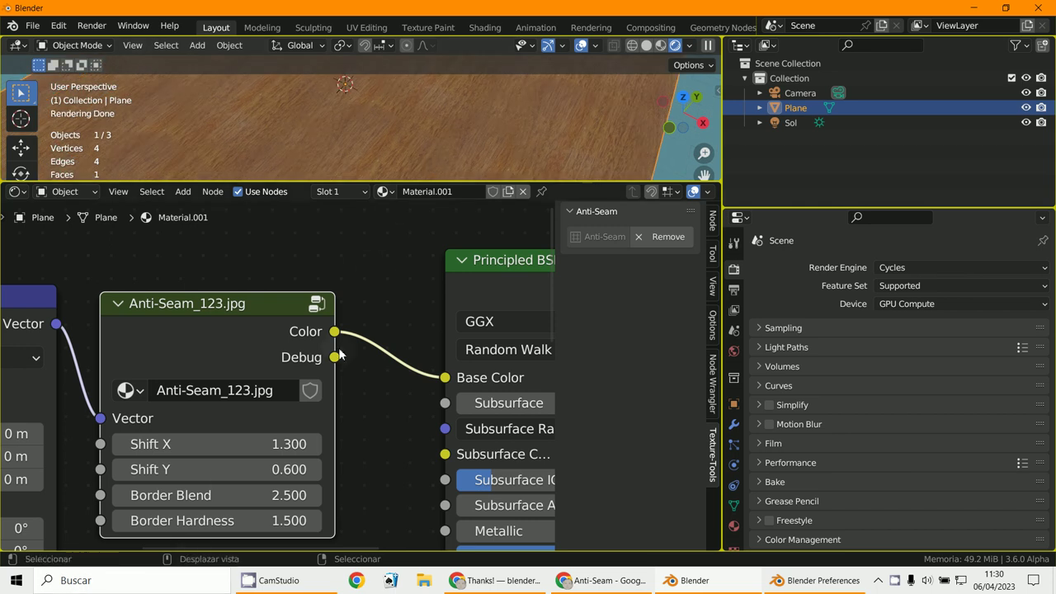
- Try to set the Anti-Seam node's Shift X and Shift Y together to 05
scroll(282, 368, down, 2)
drag(286, 429, 286, 447)
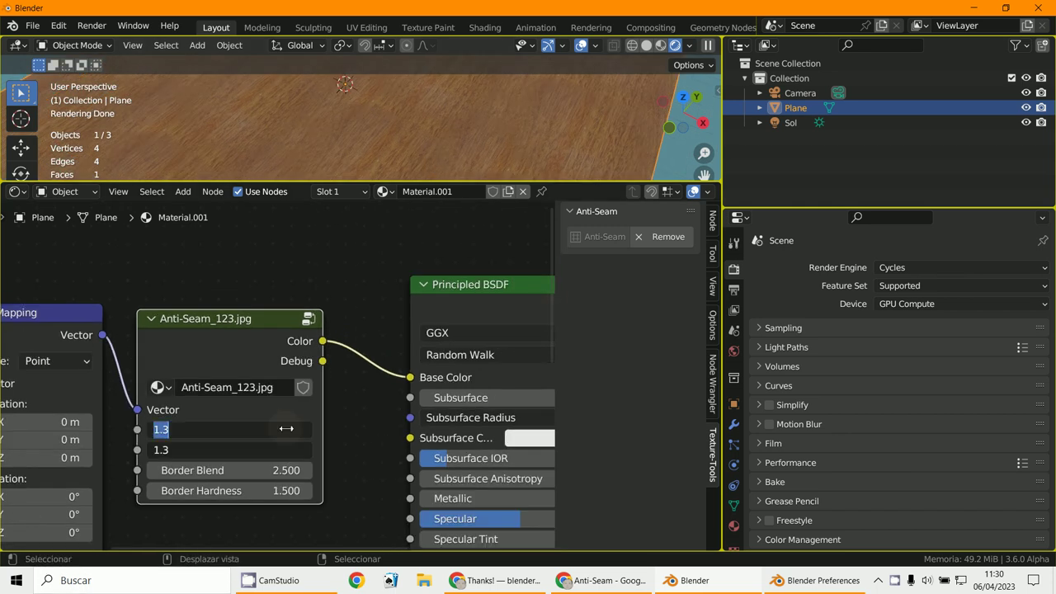
text(05)
key(Return)
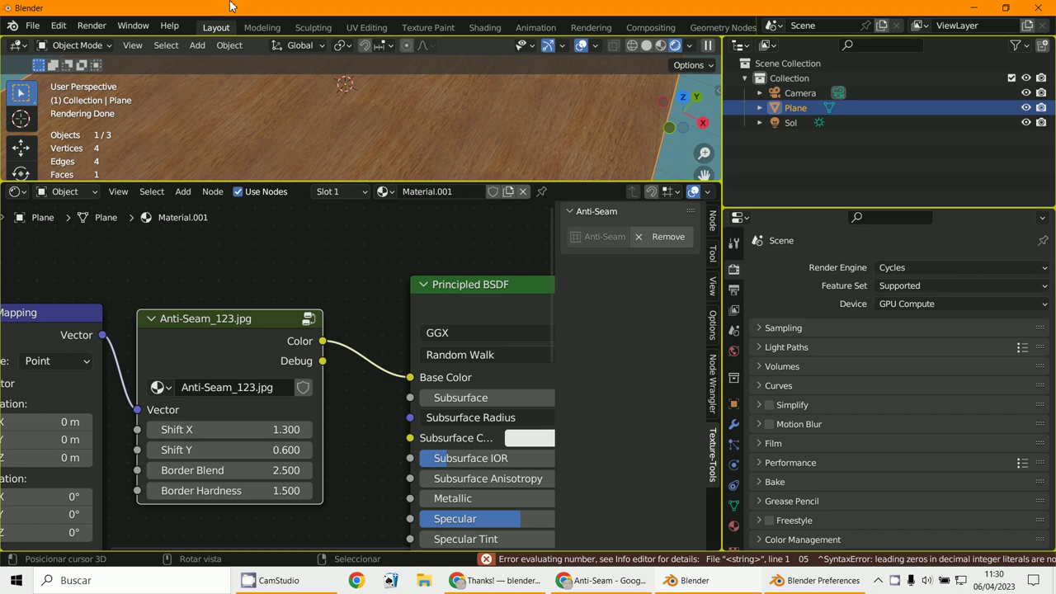
- Enlarge the 3D viewport and examine the plane's wood texture from close up and from farther away
click(382, 192)
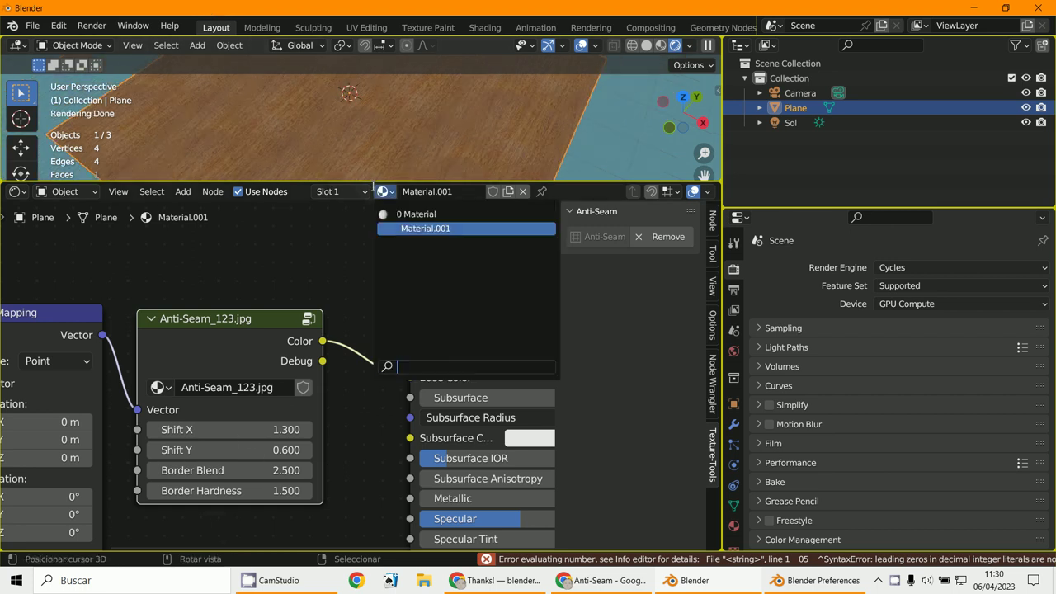
click(322, 193)
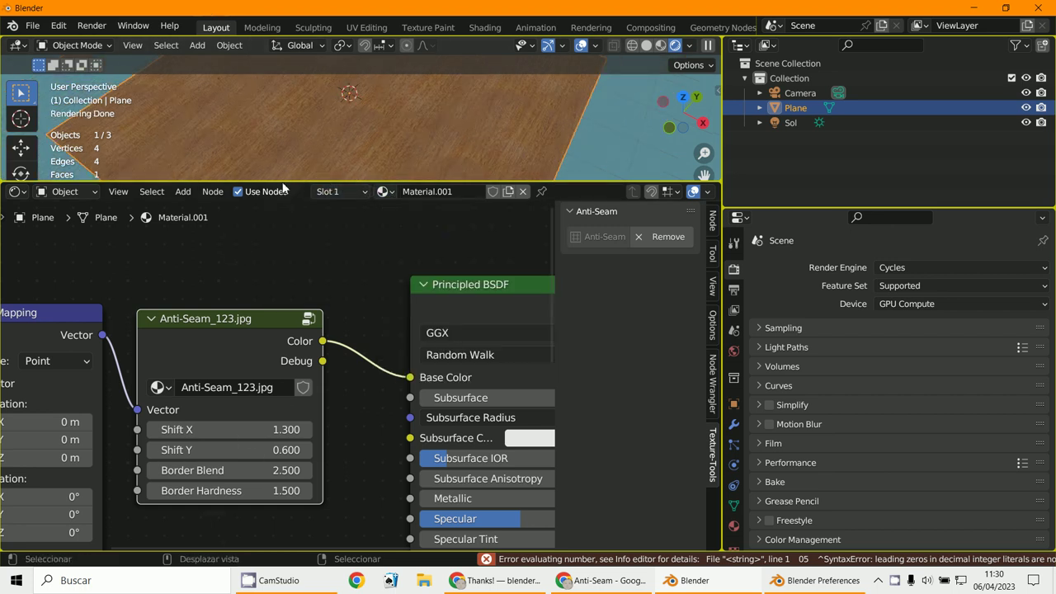
drag(283, 183, 289, 310)
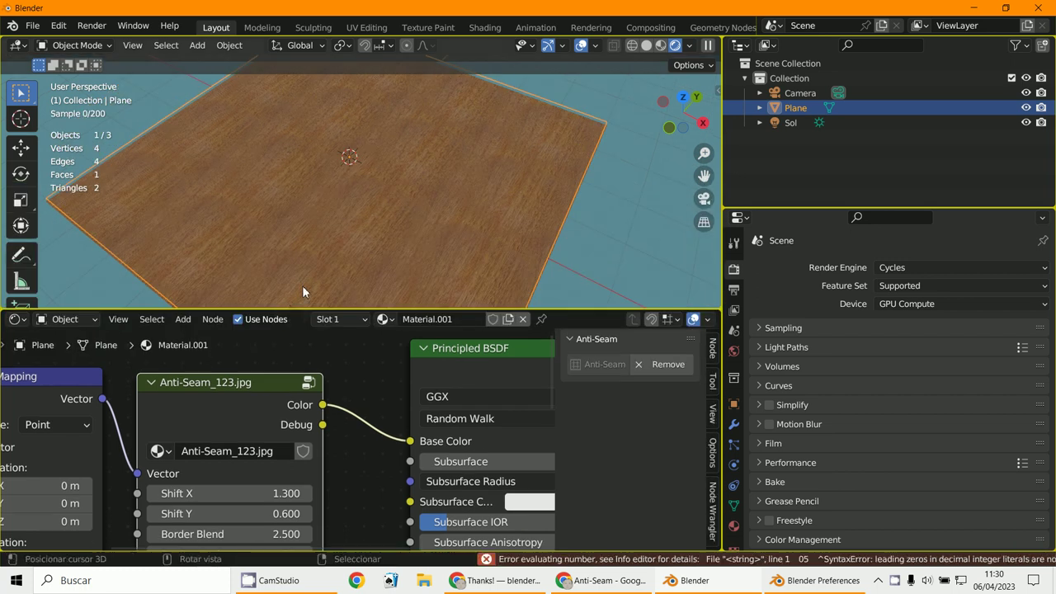
scroll(327, 247, up, 4)
scroll(326, 246, up, 1)
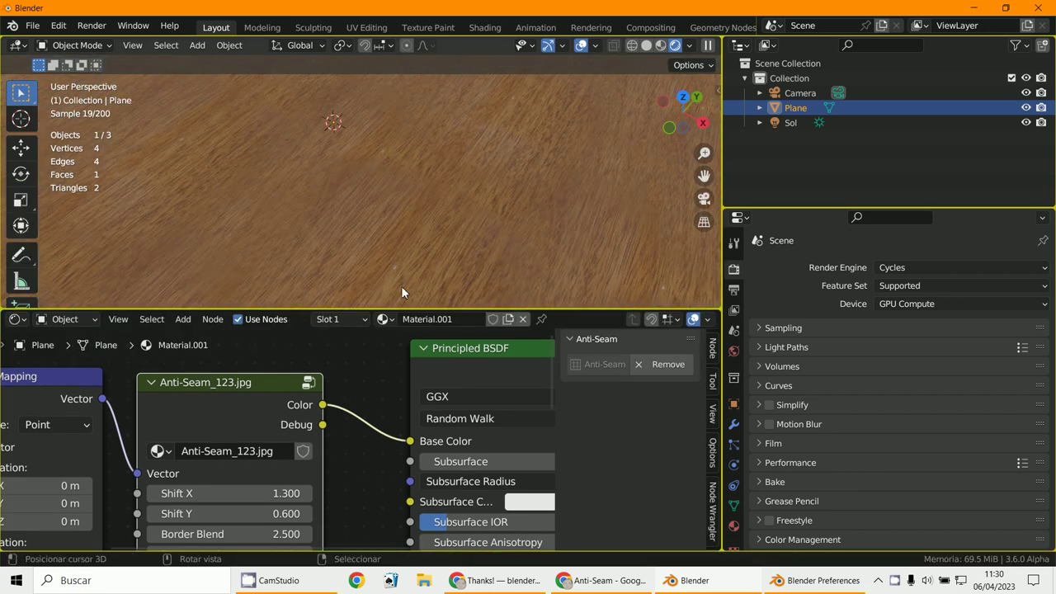
scroll(410, 269, down, 6)
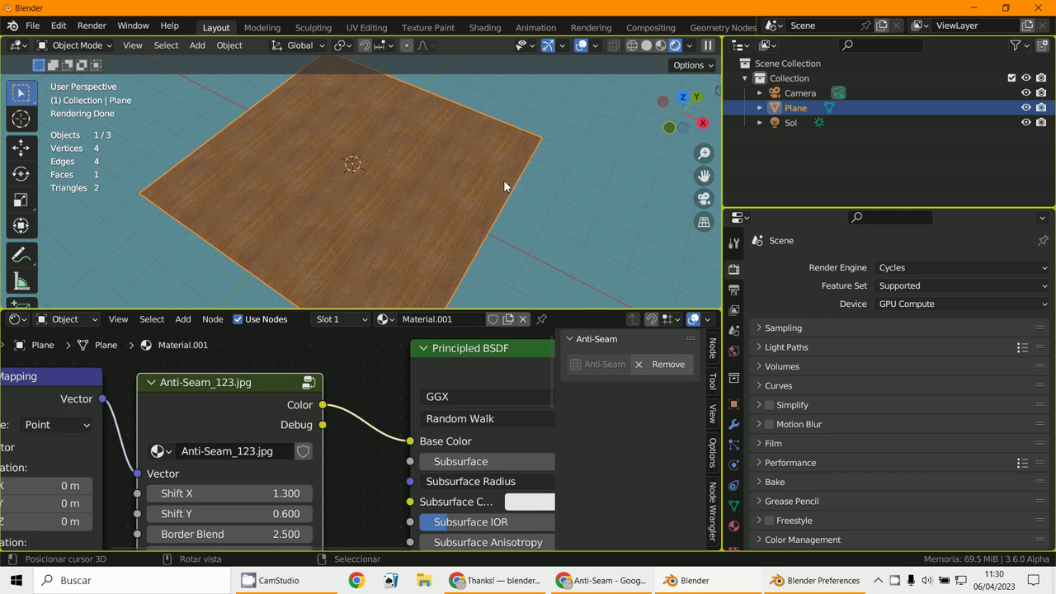
- Remove Anti-Seam from the wood texture node and apply it again
scroll(355, 433, down, 3)
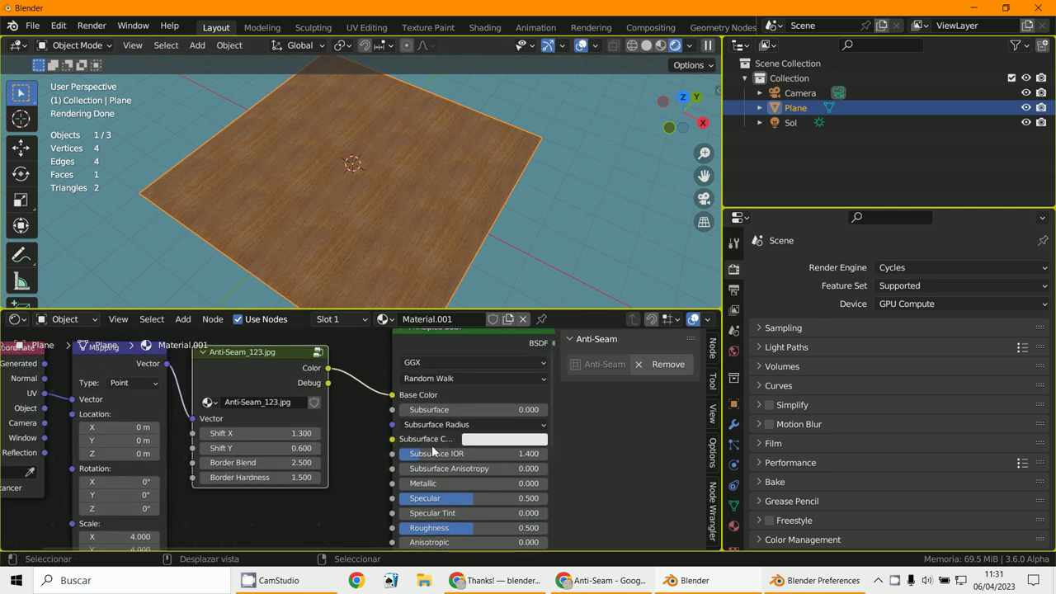
click(664, 365)
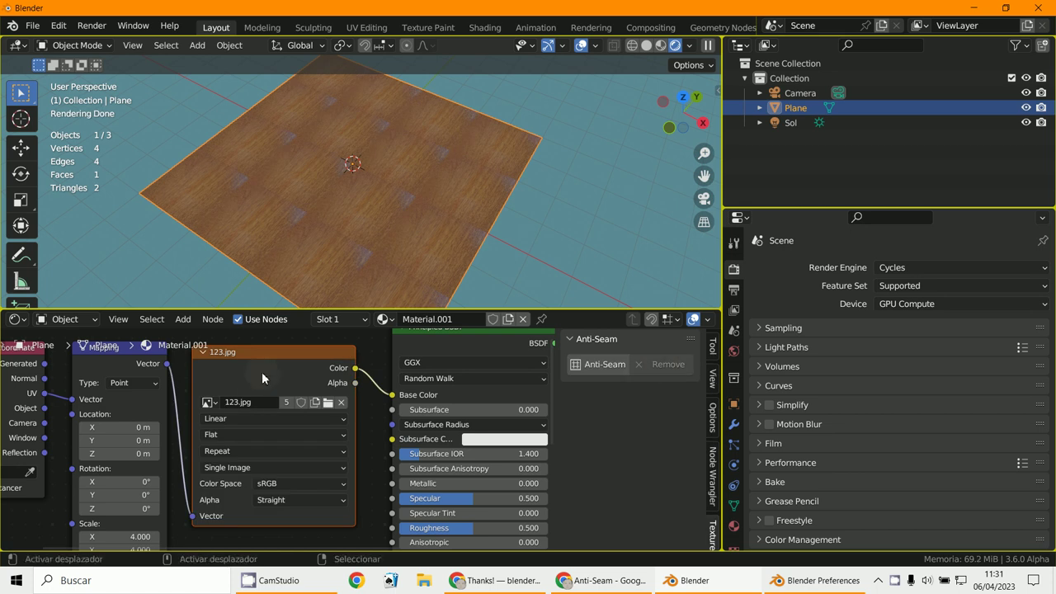
click(606, 365)
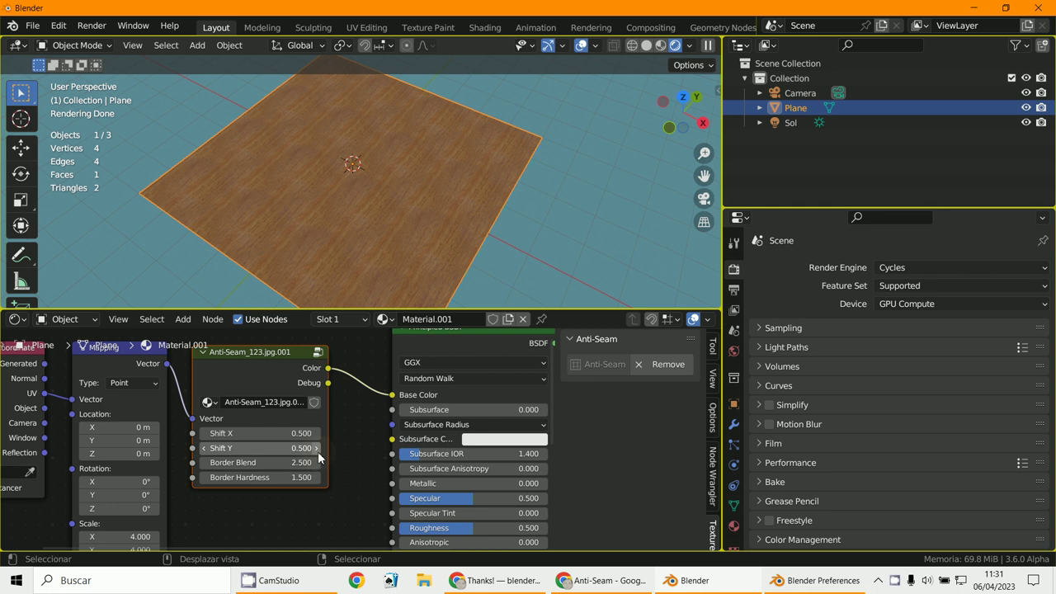
- Set the Anti-Seam node's Border Blend to 1 and Border Hardness to 3.7, checking the wood on the plane
key(BackSpace)
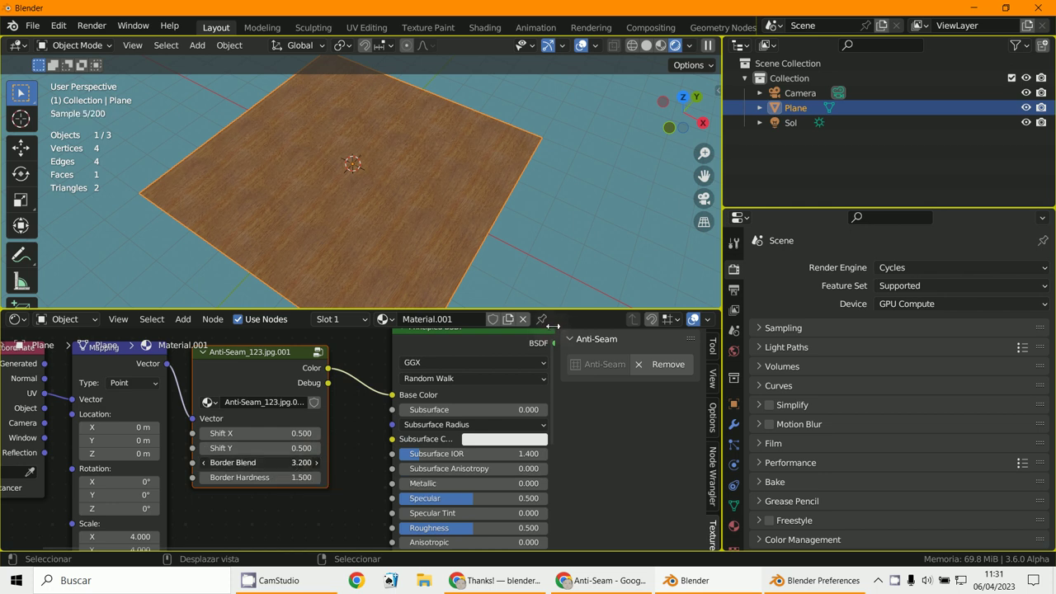
scroll(398, 193, up, 5)
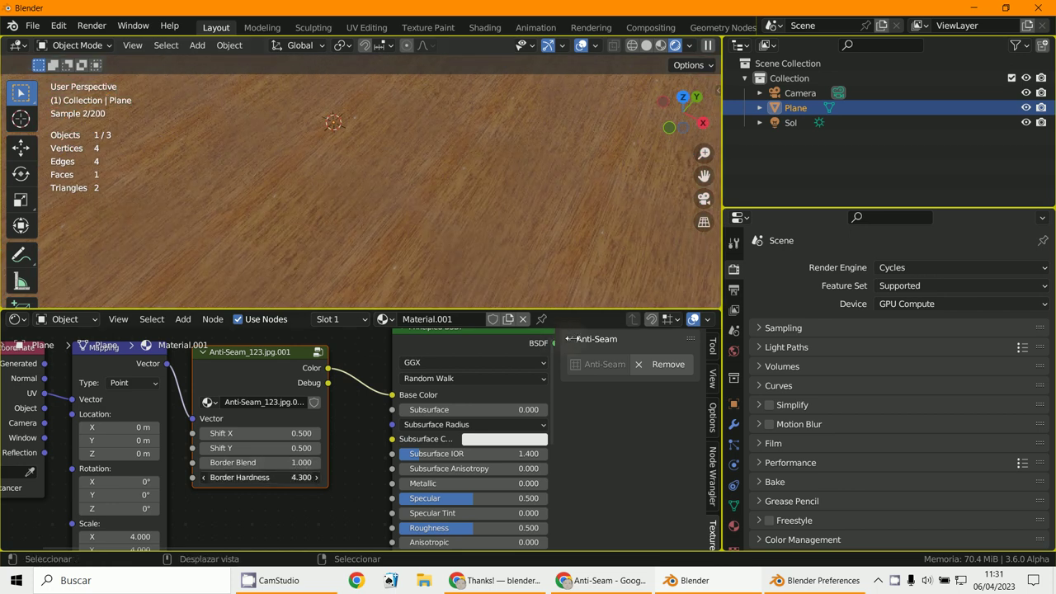
drag(248, 477, 314, 476)
scroll(503, 187, down, 3)
scroll(503, 186, down, 2)
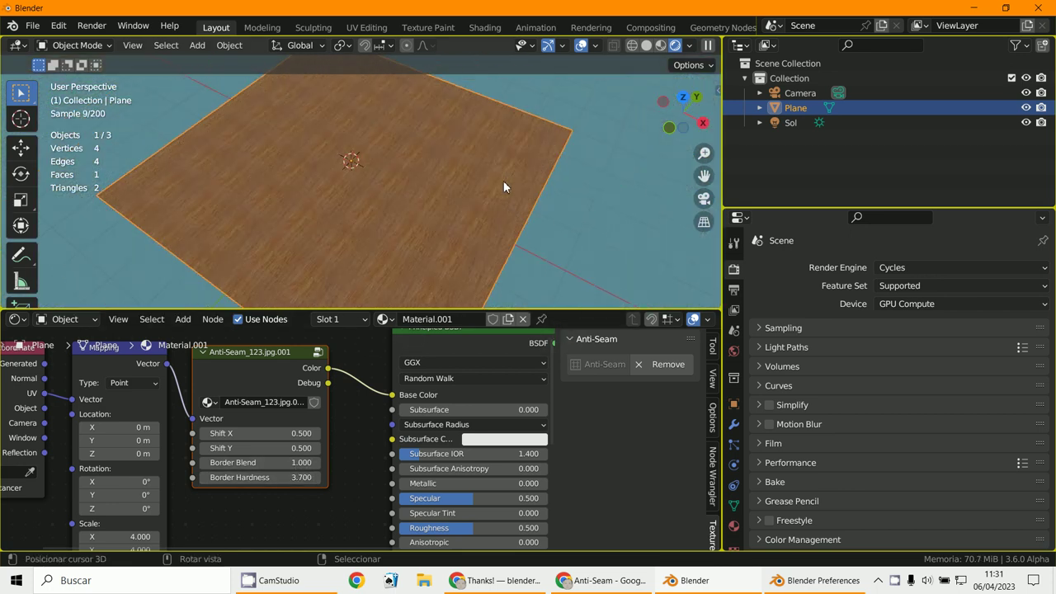
scroll(504, 186, down, 2)
scroll(530, 486, down, 2)
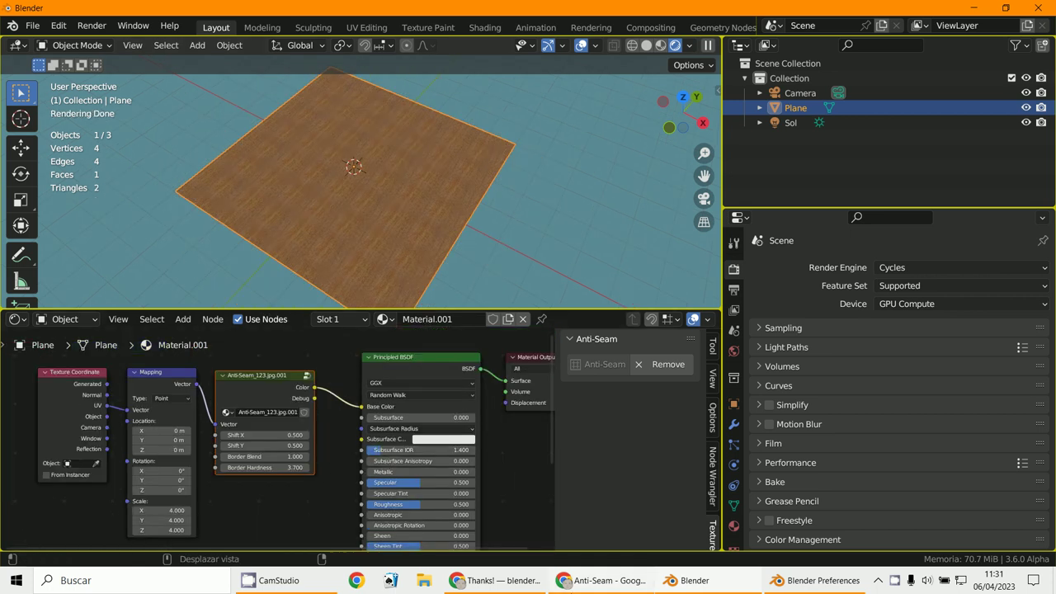
- Switch to the Chrome window with the blender.org thanks page
click(511, 587)
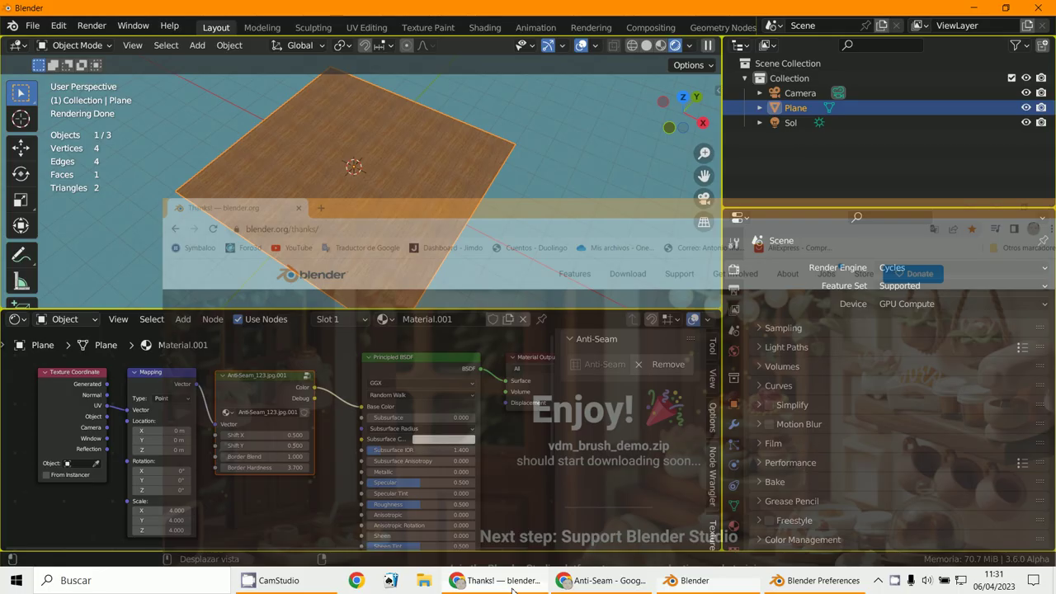